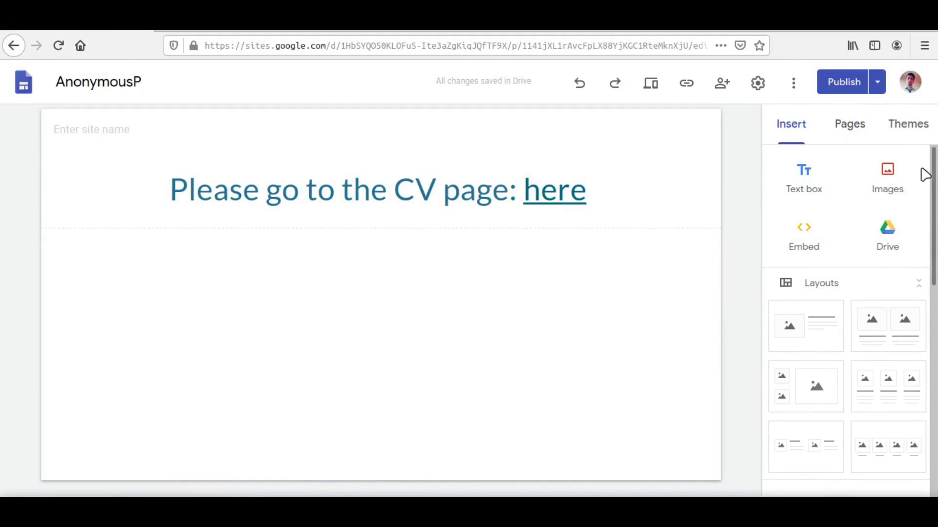
# Open the CV page of the site for editing and look over its header and profile section
pyautogui.click(854, 131)
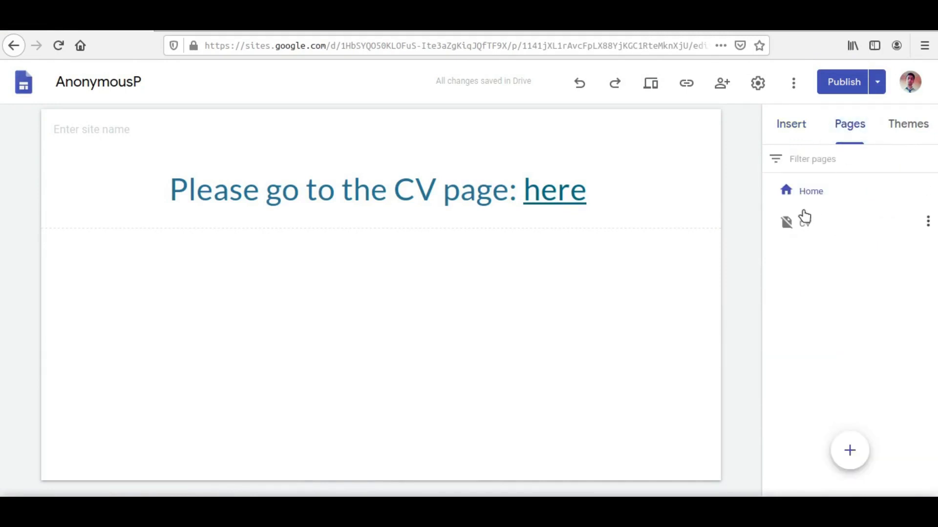
pyautogui.click(788, 224)
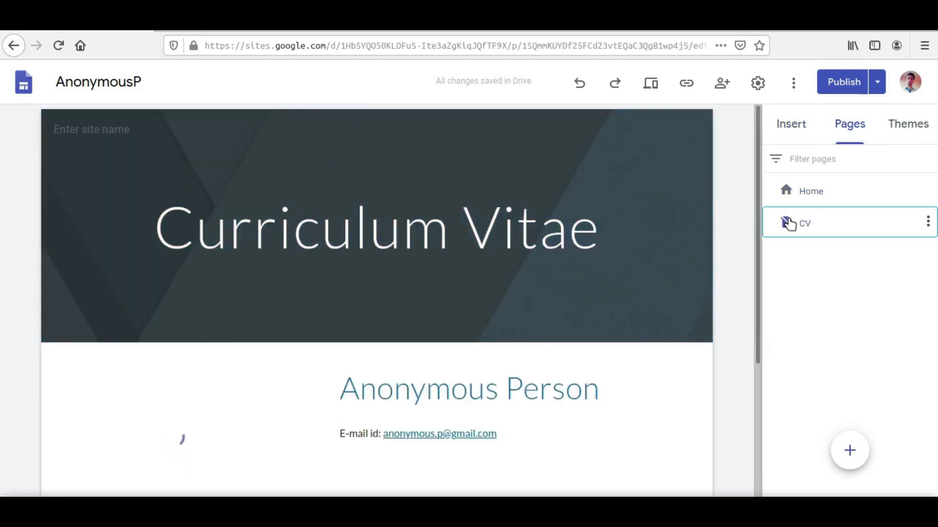
pyautogui.scroll(-5, 730, 232)
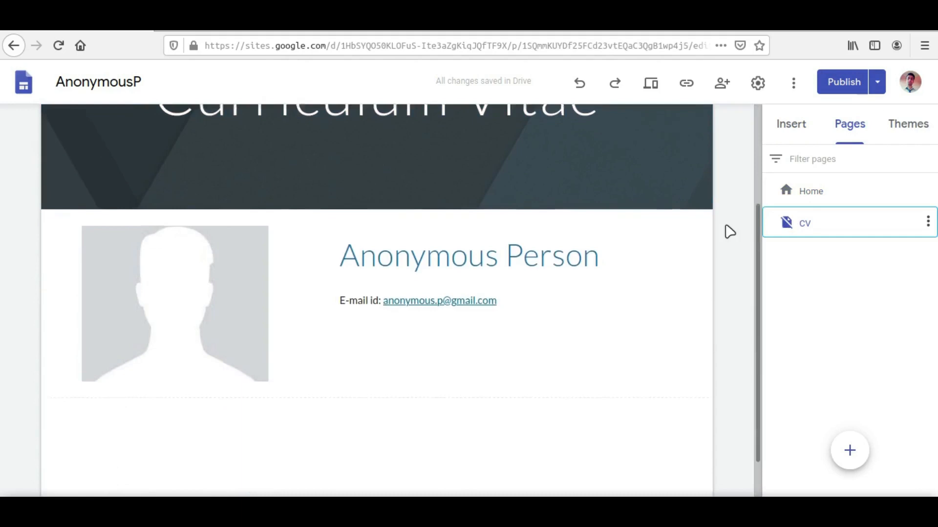
pyautogui.scroll(5, 729, 231)
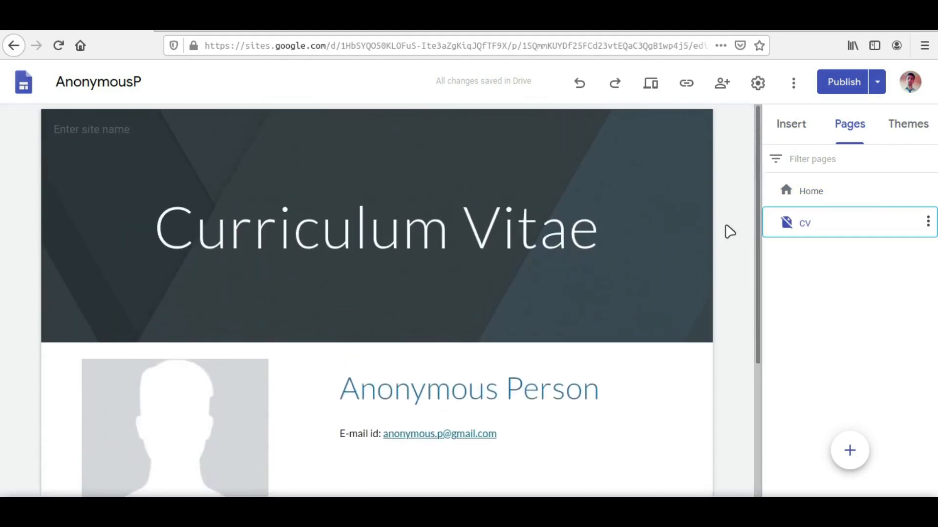
pyautogui.scroll(-2, 729, 232)
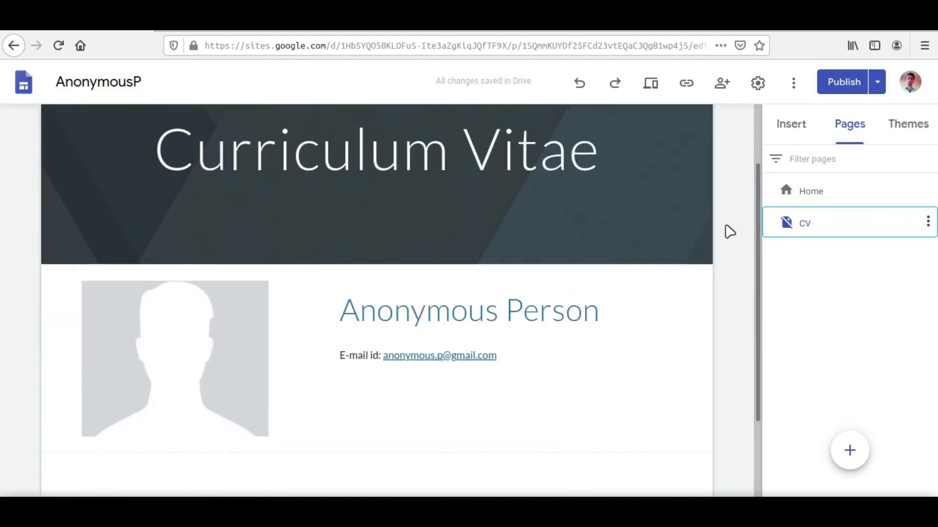
pyautogui.scroll(2, 730, 232)
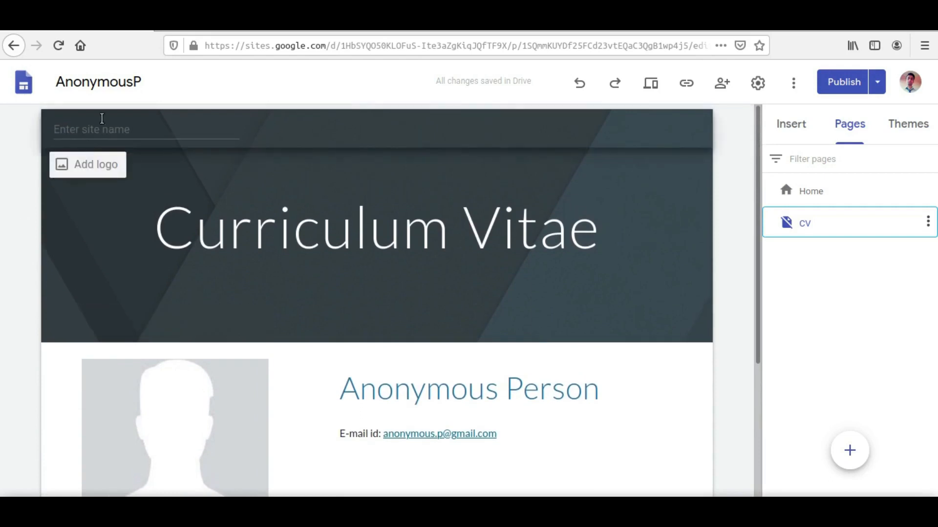
pyautogui.click(105, 117)
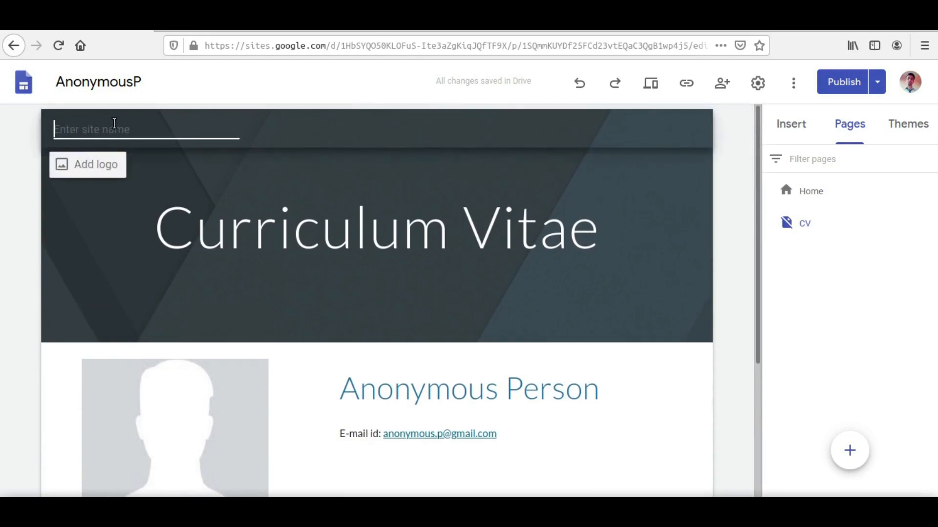
pyautogui.write('Anonymous')
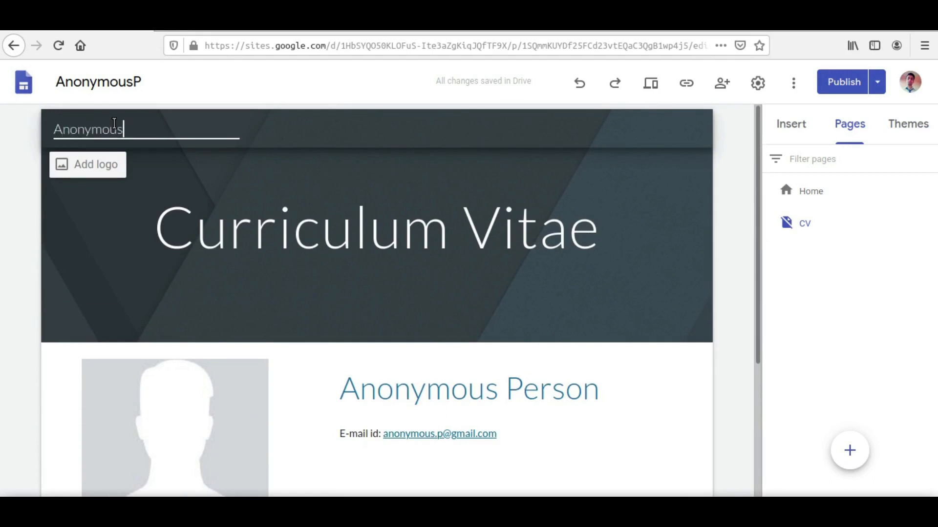
pyautogui.write('P')
pyautogui.press('BackSpace')
pyautogui.press('BackSpace')
pyautogui.press('BackSpace')
pyautogui.press('BackSpace')
pyautogui.press('BackSpace')
pyautogui.press('BackSpace')
pyautogui.press('BackSpace')
pyautogui.press('BackSpace')
pyautogui.press('BackSpace')
pyautogui.press('BackSpace')
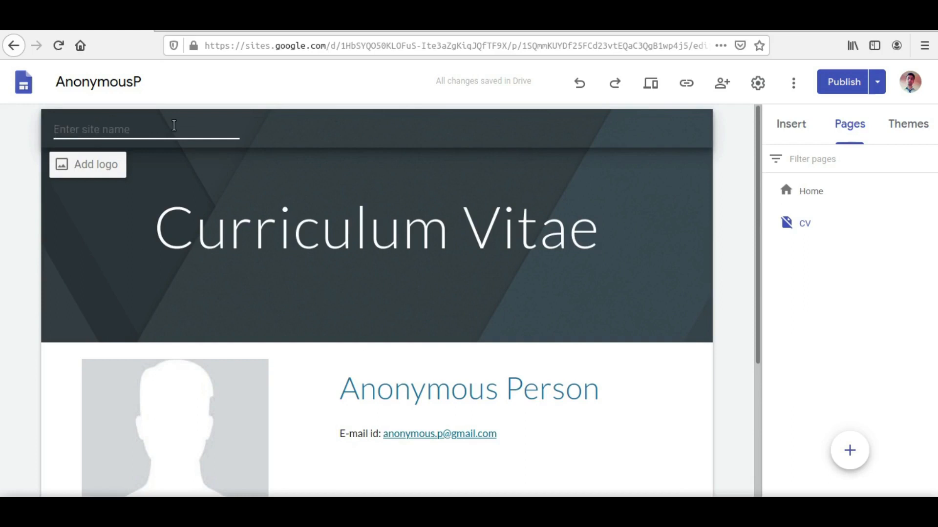
pyautogui.click(24, 192)
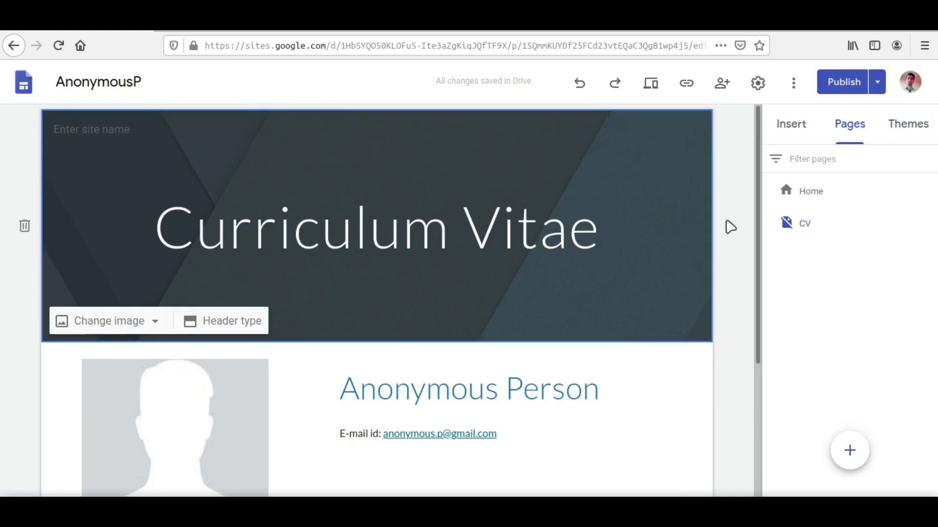
# Format the e-mail line under the profile name as a bulleted list
pyautogui.scroll(-3, 730, 227)
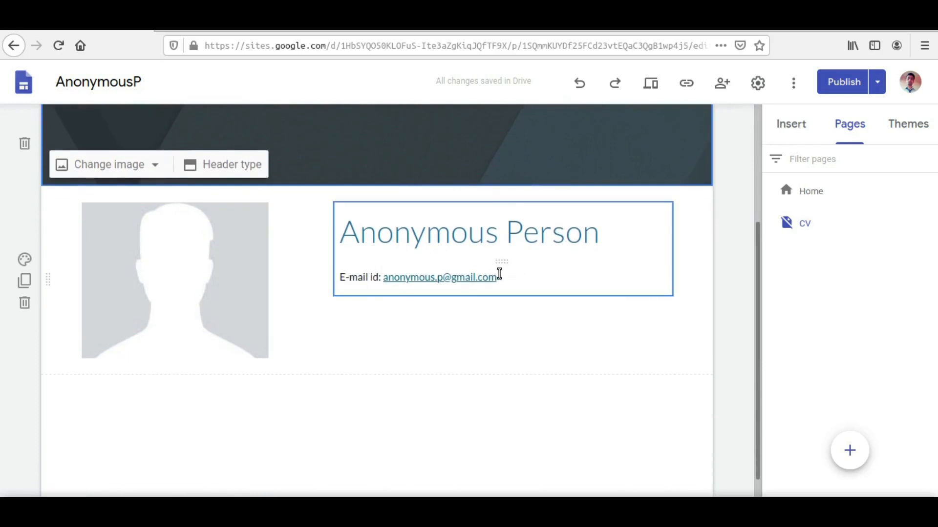
pyautogui.click(498, 274)
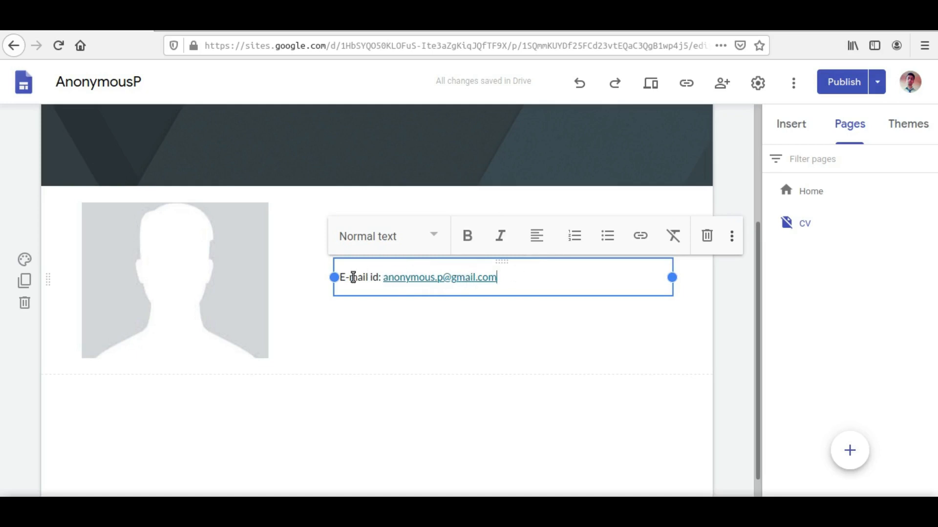
pyautogui.click(343, 277)
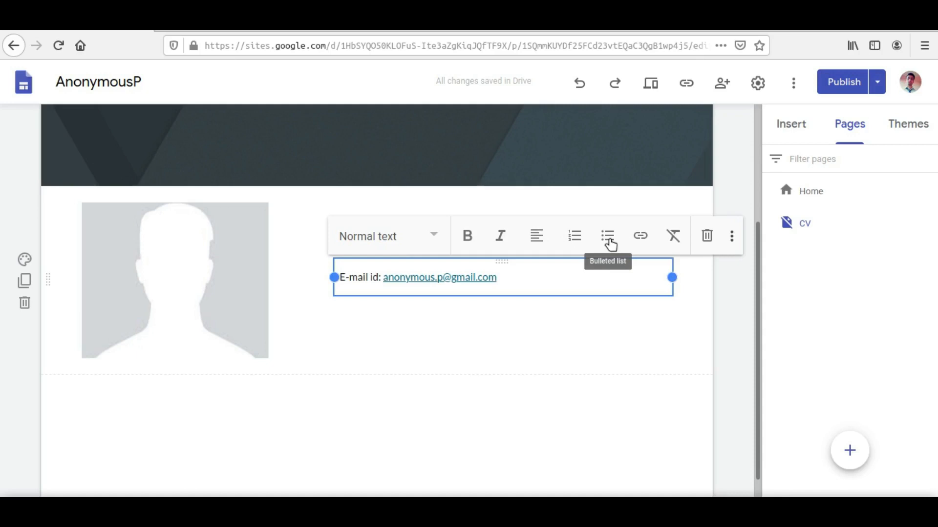
pyautogui.click(610, 244)
# Add a second bullet reading "Location: Kolkata, India" below the e-mail line
pyautogui.click(559, 278)
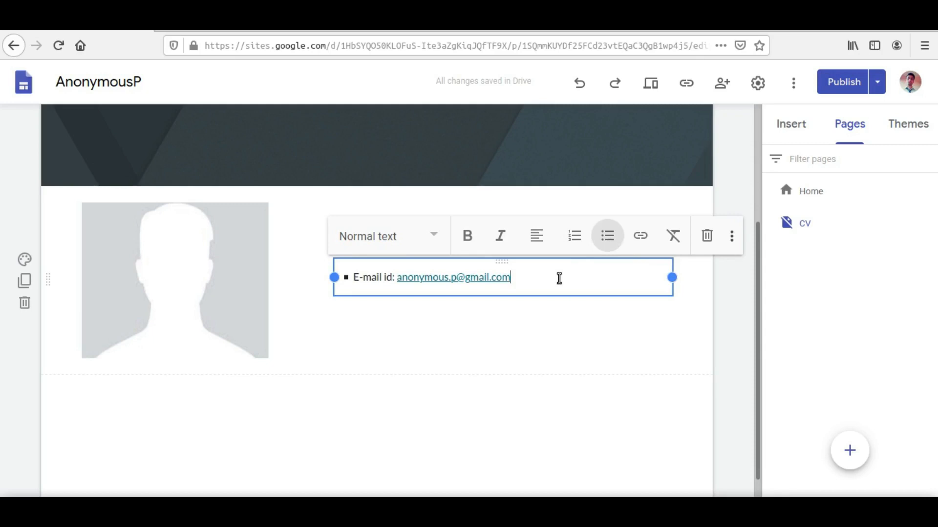
pyautogui.press('Return')
pyautogui.write('Location:')
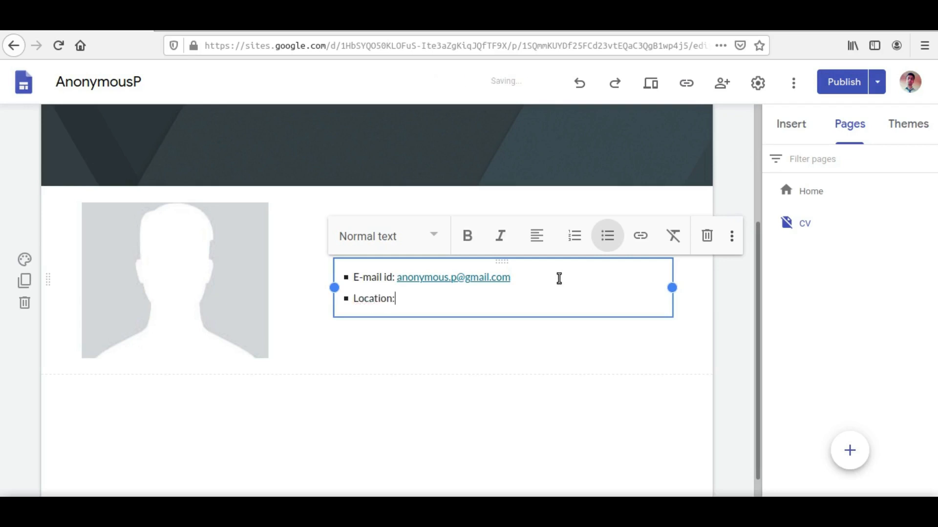
pyautogui.write(' Kolkata, Ind')
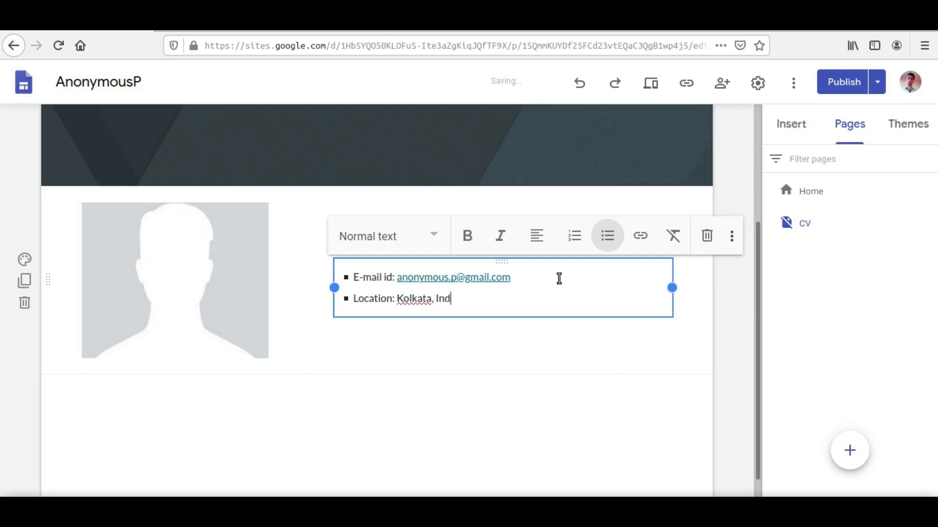
pyautogui.write('ia')
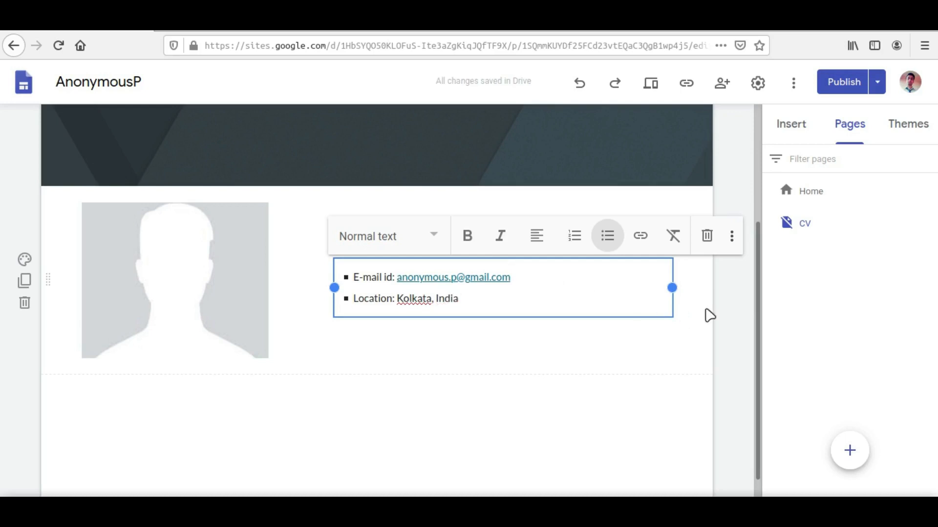
pyautogui.click(703, 315)
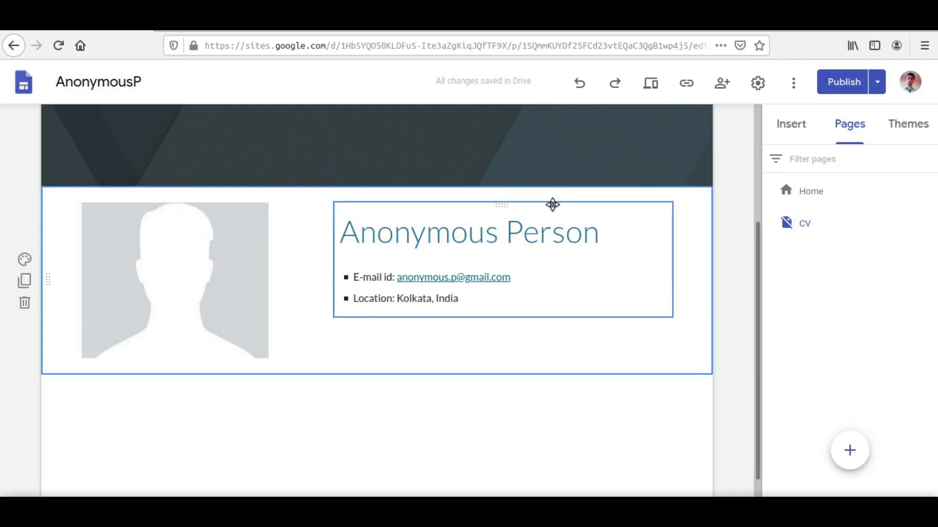
pyautogui.moveTo(544, 209)
pyautogui.mouseDown()
pyautogui.moveTo(539, 234)
pyautogui.moveTo(539, 225)
pyautogui.mouseUp()
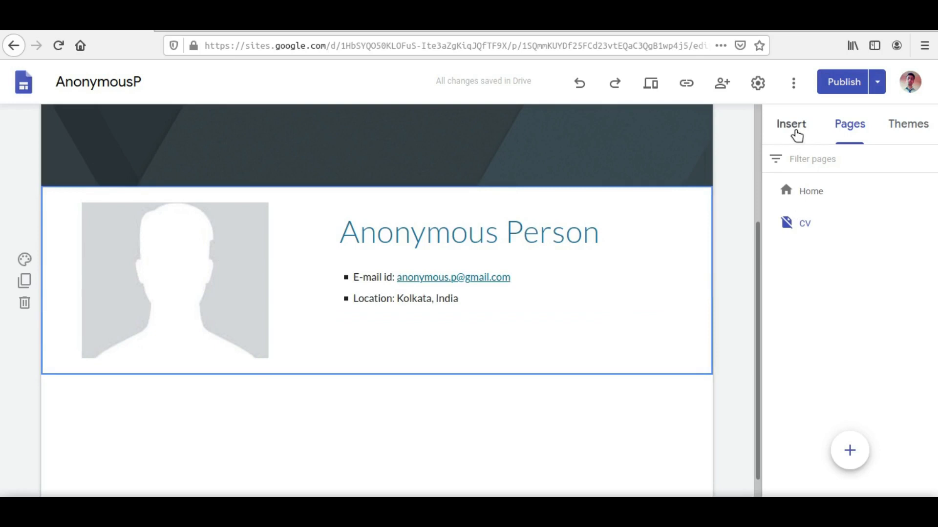
# Insert a collapsible text block below the profile section of the CV page
pyautogui.click(795, 129)
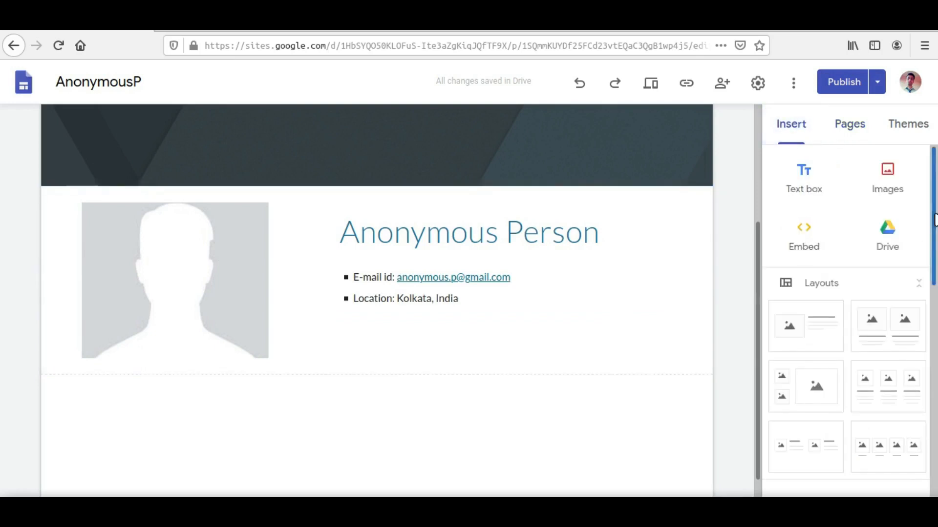
pyautogui.scroll(-5, 934, 220)
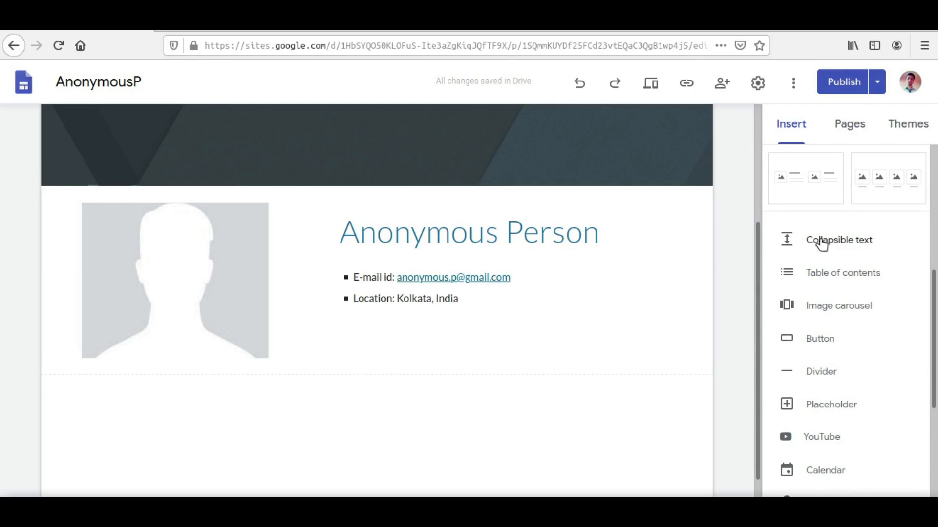
pyautogui.scroll(3, 760, 303)
pyautogui.click(859, 345)
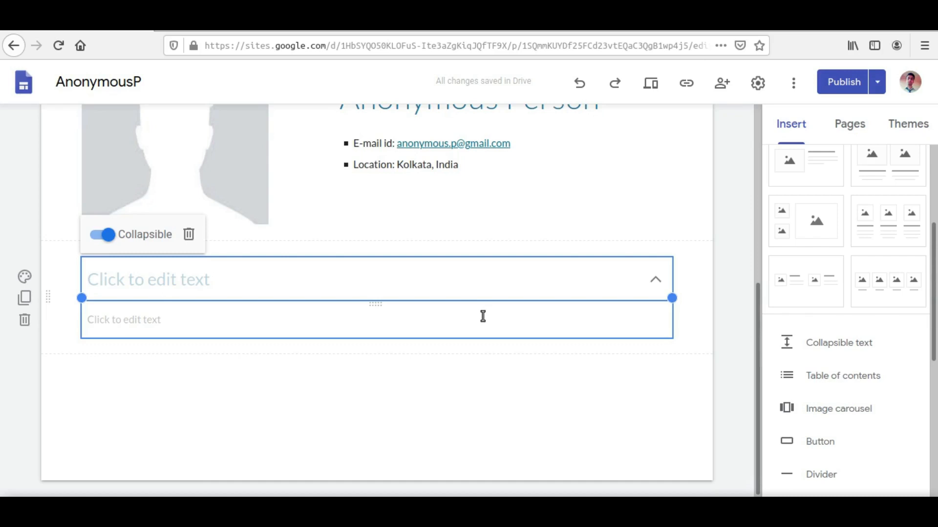
# Enter "Educational qualifications:" as the heading of the collapsible text block
pyautogui.click(185, 270)
pyautogui.write('Educ')
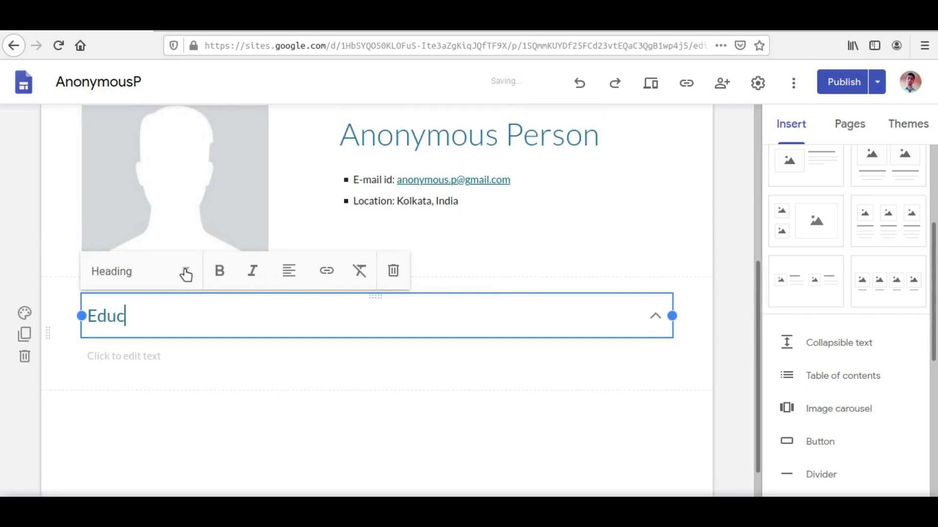
pyautogui.write('ational')
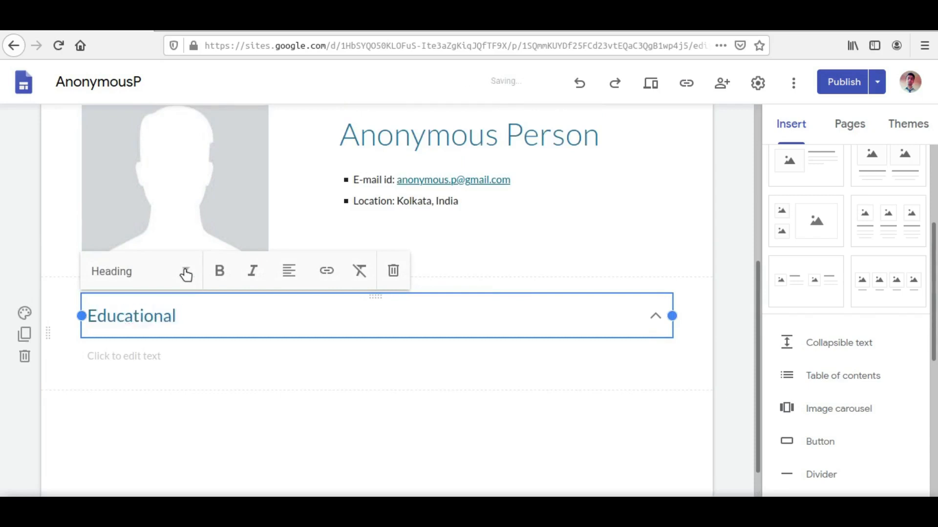
pyautogui.write(' qualifications')
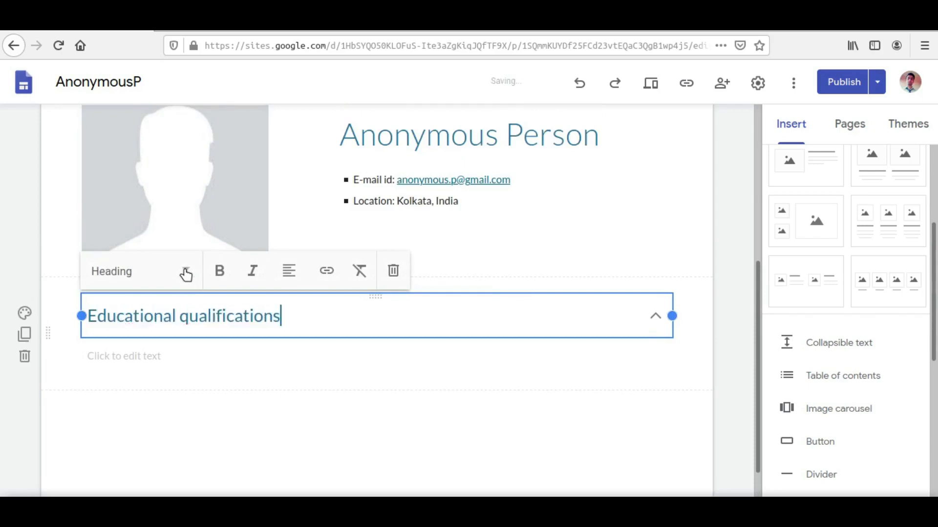
pyautogui.write(':')
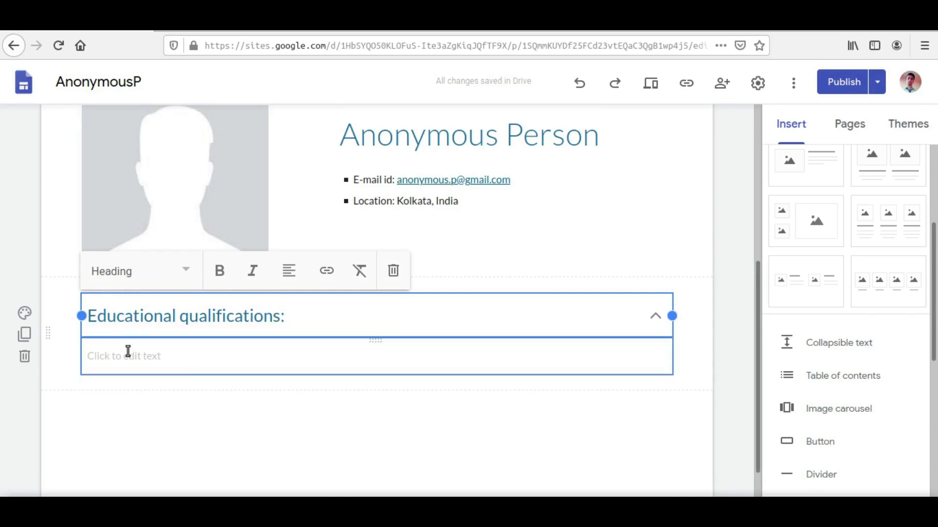
# Start a bulleted list in the body of the collapsible block with the entry "<Degree> [pursuing],"
pyautogui.click(181, 364)
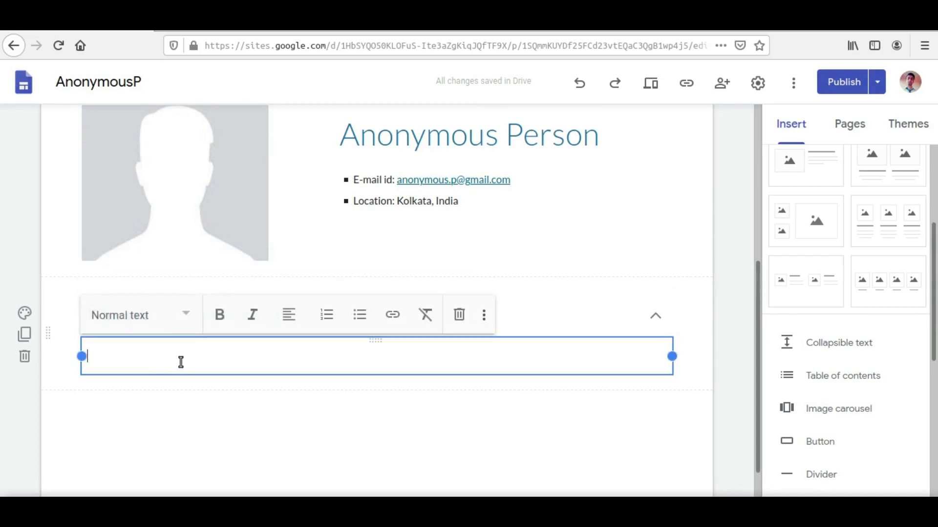
pyautogui.click(356, 317)
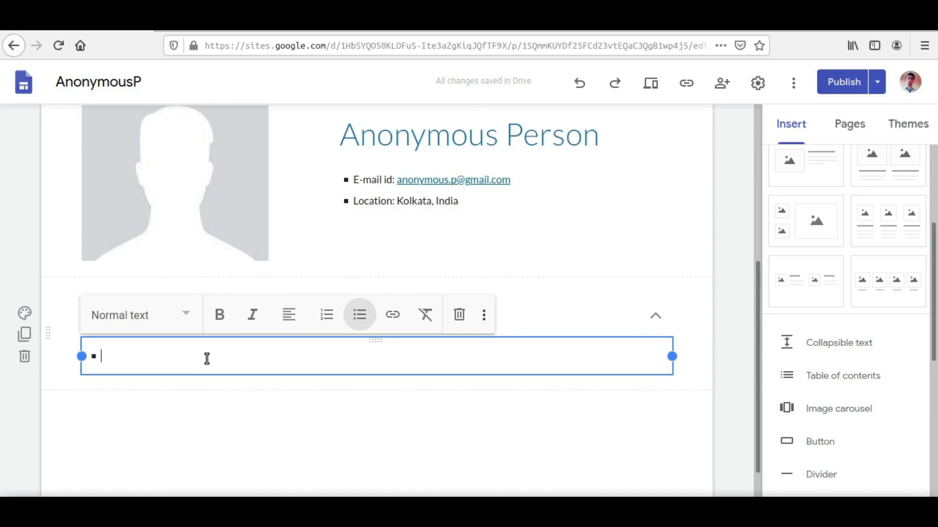
pyautogui.write('<')
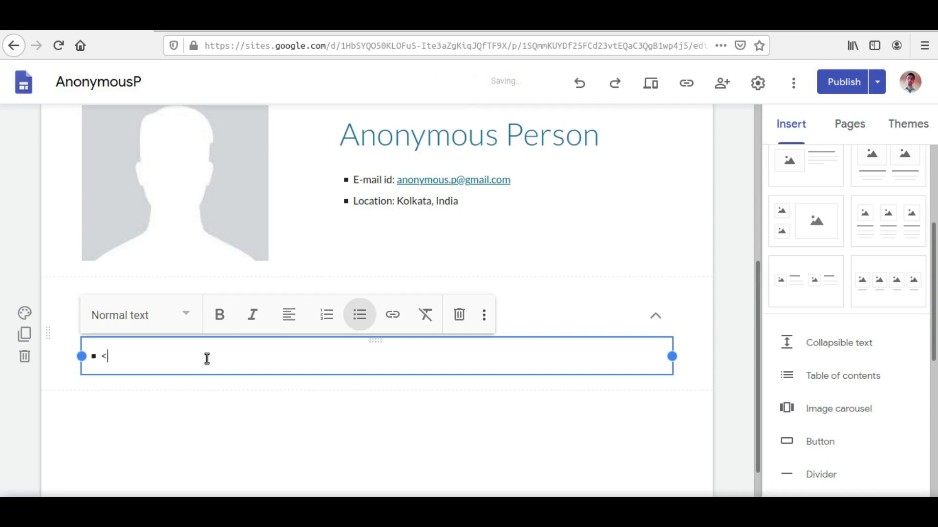
pyautogui.write('Degree>')
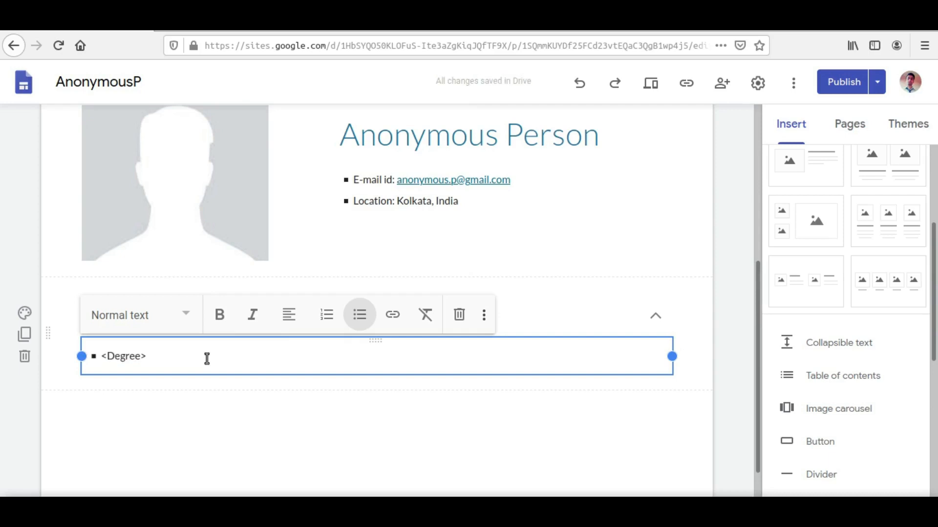
pyautogui.write(',')
pyautogui.press('BackSpace')
pyautogui.write('[pursuing')
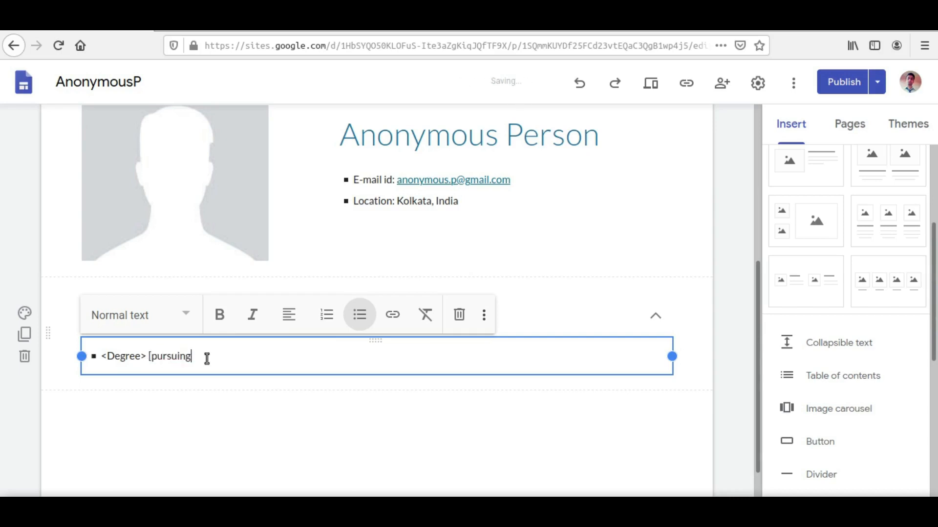
pyautogui.write('],')
pyautogui.press('Return')
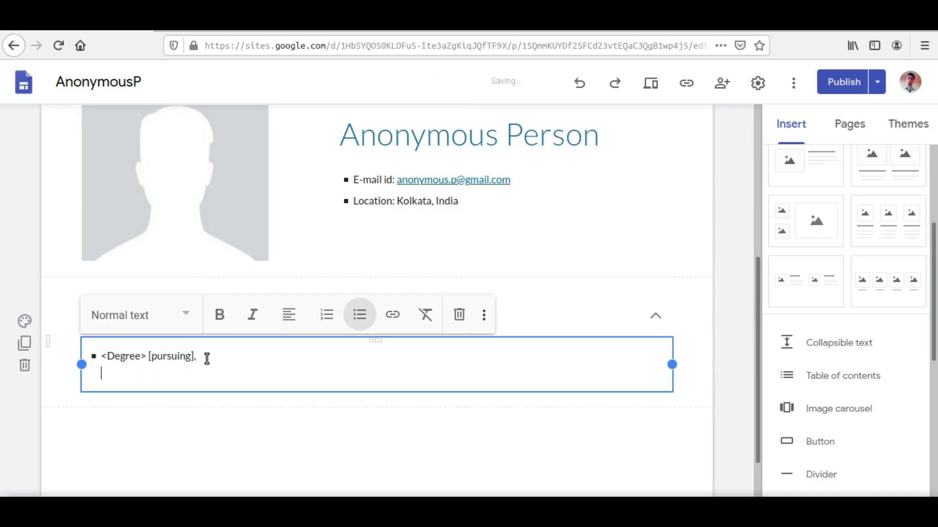
pyautogui.press('BackSpace')
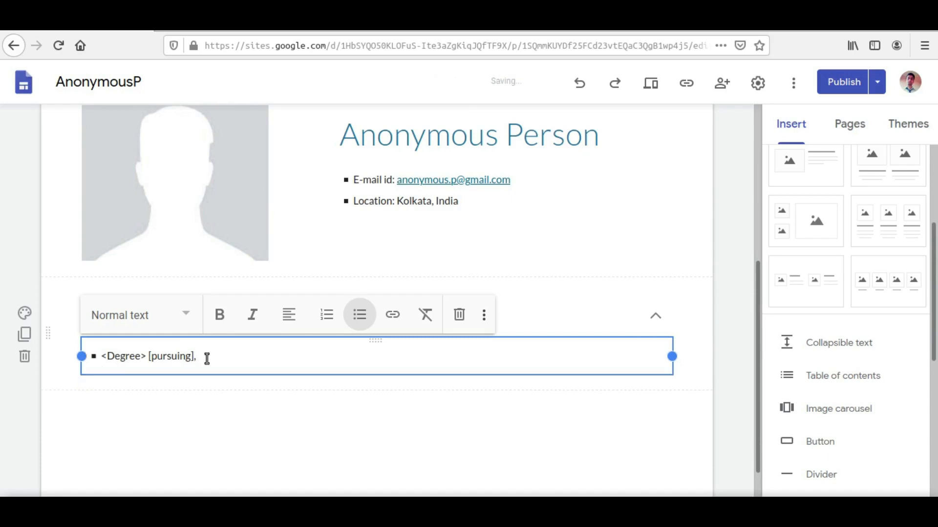
pyautogui.press('Return')
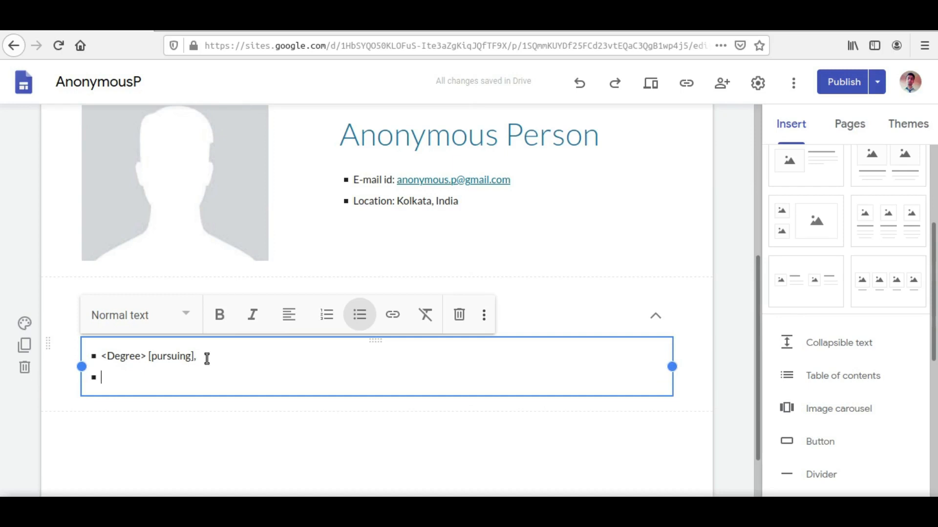
pyautogui.press('BackSpace')
pyautogui.press('BackSpace')
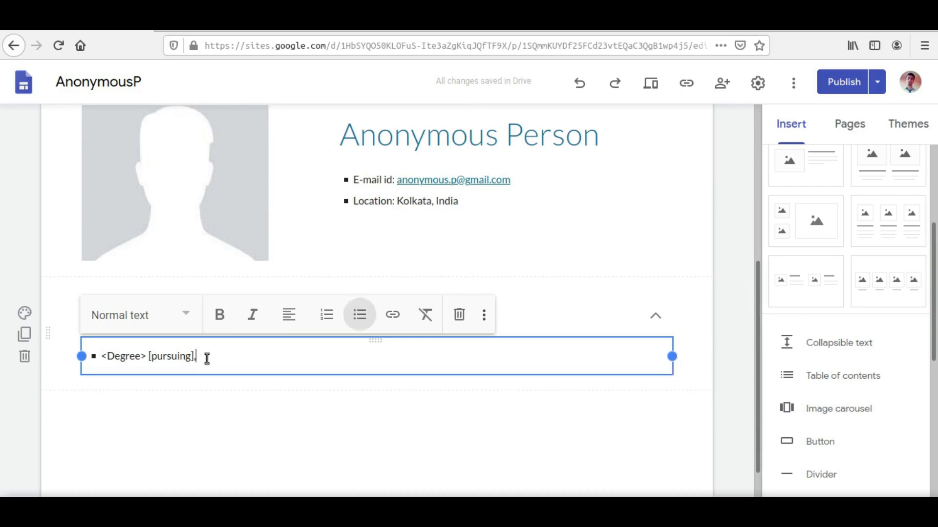
# Add the line "<University/Institution name>," below the degree line within the first bullet
pyautogui.hotkey('shift', 'Return')
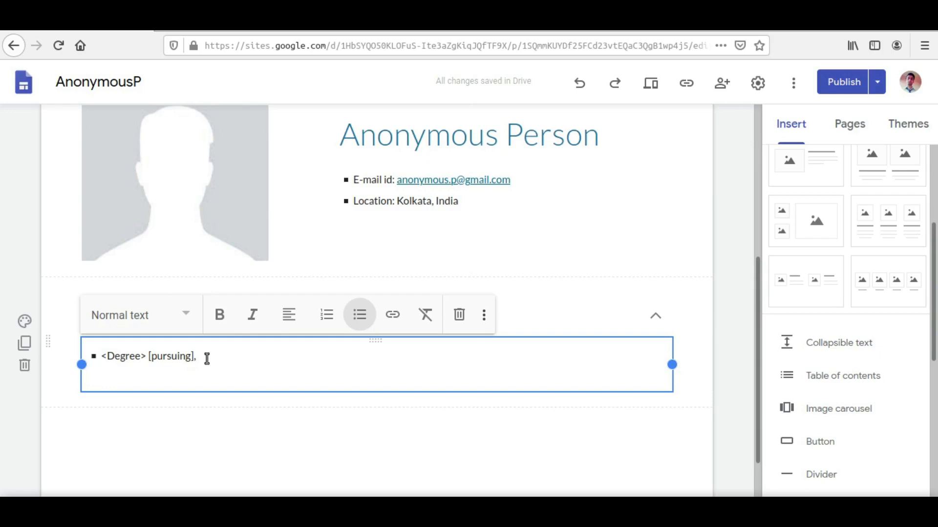
pyautogui.write('<Uni')
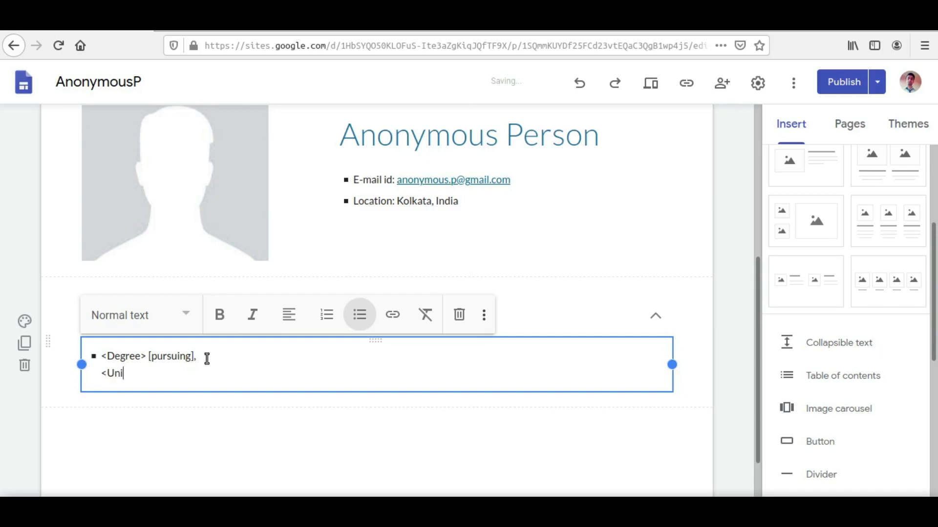
pyautogui.write('versity/Instituion')
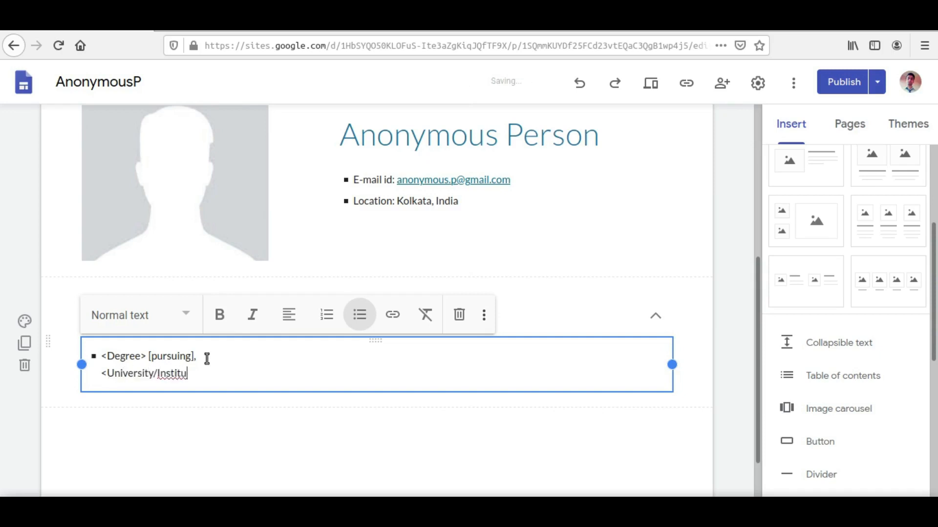
pyautogui.press('BackSpace')
pyautogui.press('BackSpace')
pyautogui.press('BackSpace')
pyautogui.press('BackSpace')
pyautogui.write('ution name>')
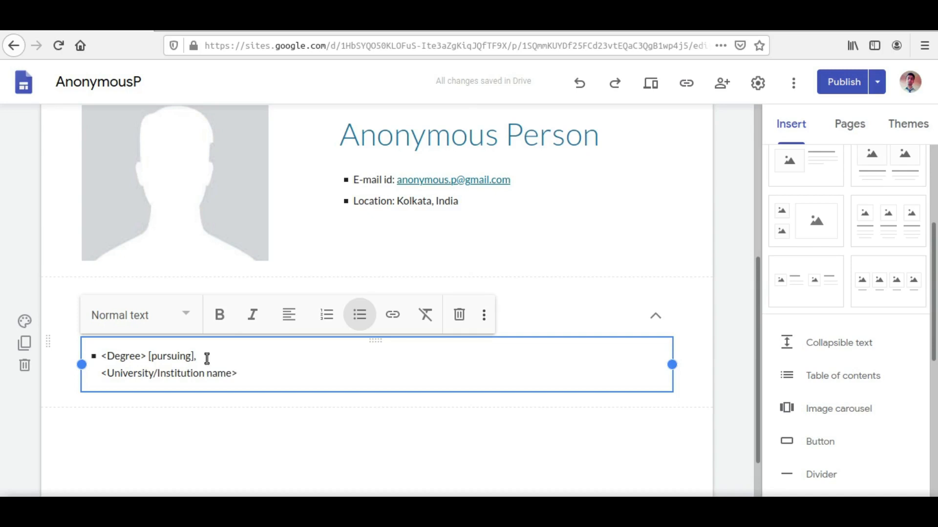
pyautogui.write(',')
# Add a third line reading "<%age / CGPA / SPGA>" within the first bullet
pyautogui.hotkey('shift', 'Return')
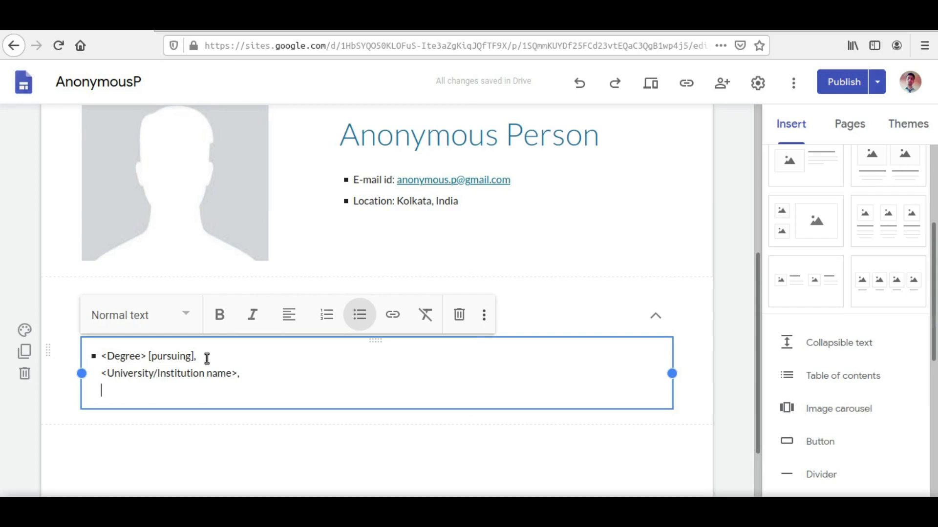
pyautogui.write('%')
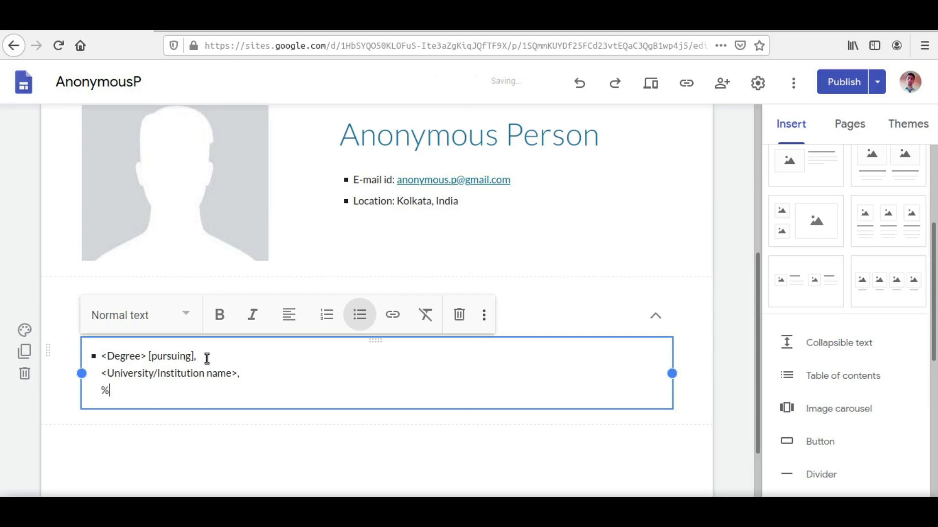
pyautogui.write('age / CGPA / SPGA')
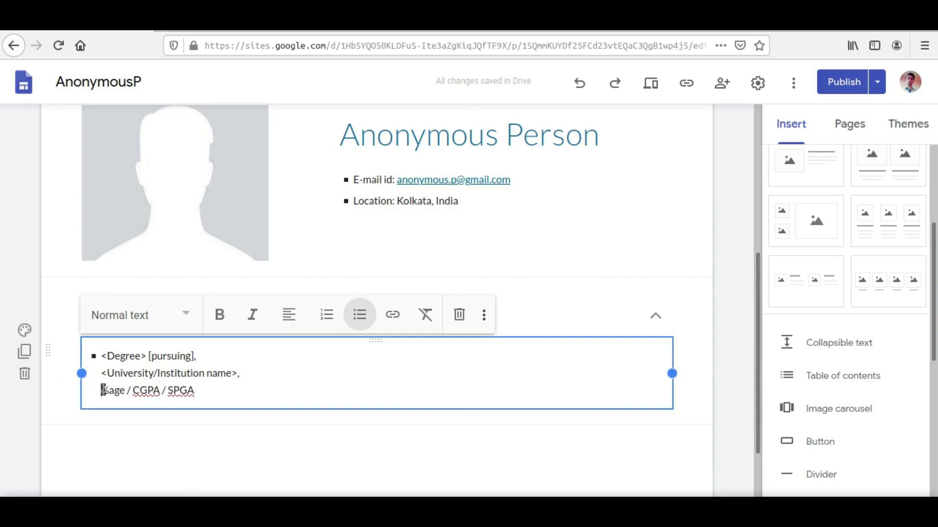
pyautogui.write('<')
pyautogui.press('End')
pyautogui.write('>')
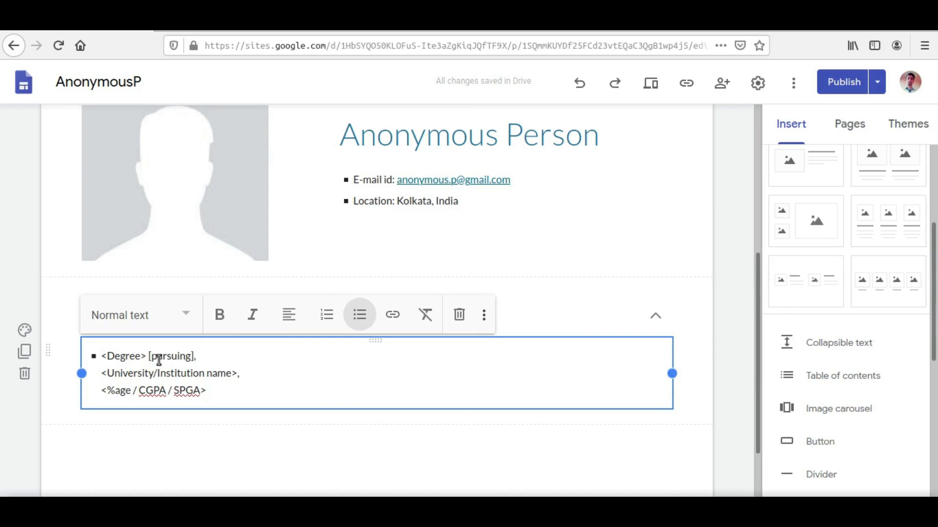
# Remove the comma after "[pursuing]" in the first bullet
pyautogui.click(202, 357)
pyautogui.press('BackSpace')
pyautogui.click(328, 456)
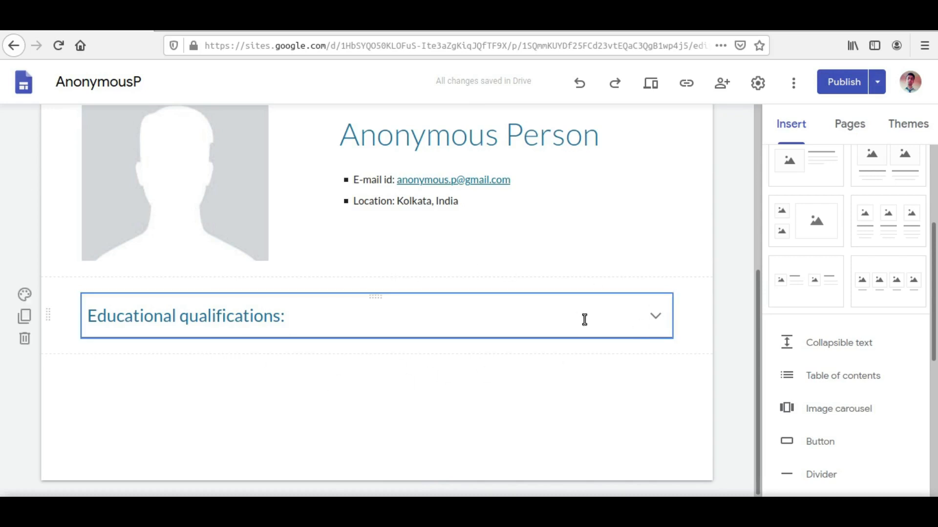
# Expand the educational qualifications block and add a second bullet reading "HS / AISSCE / ISC [year]"
pyautogui.click(659, 316)
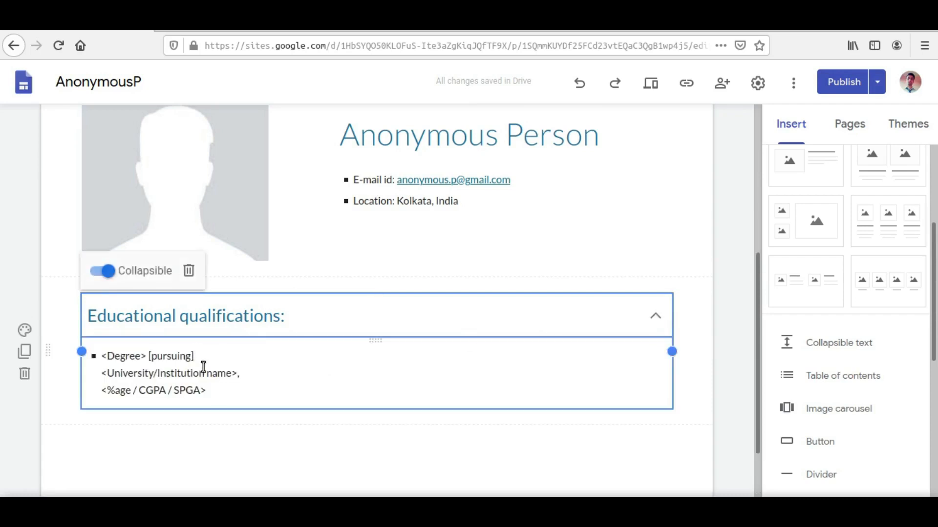
pyautogui.click(226, 394)
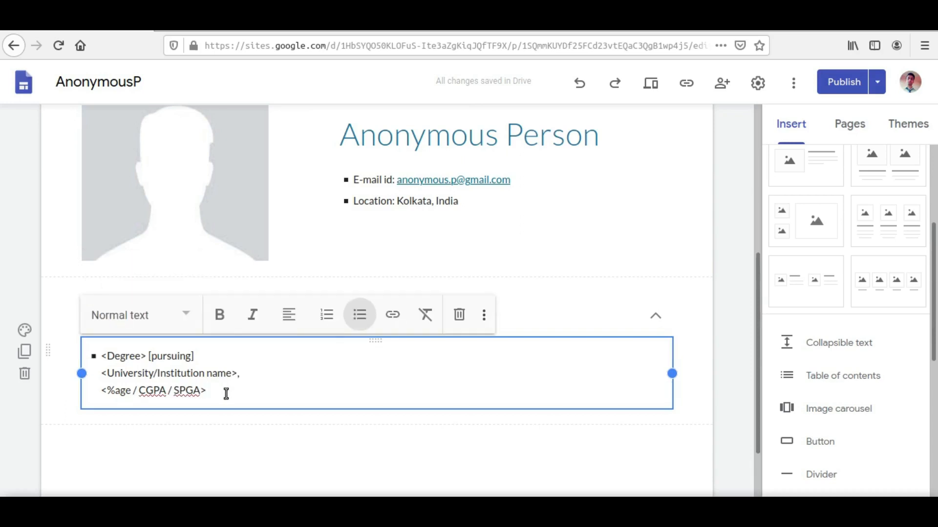
pyautogui.press('Return')
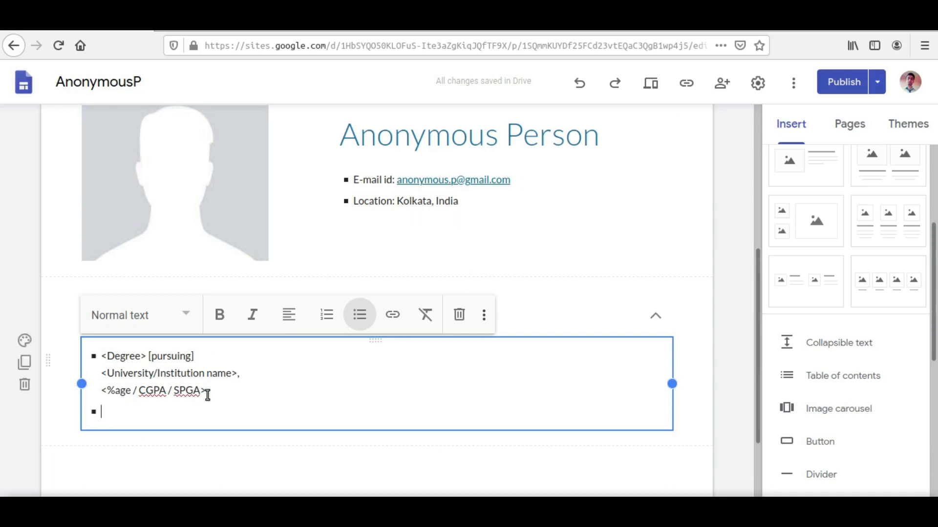
pyautogui.moveTo(218, 389); pyautogui.dragTo(106, 348)
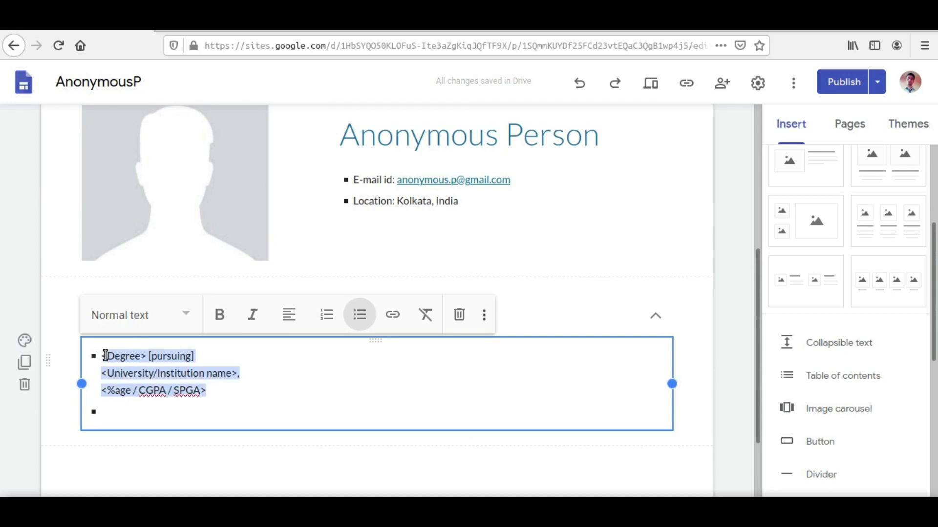
pyautogui.click(122, 417)
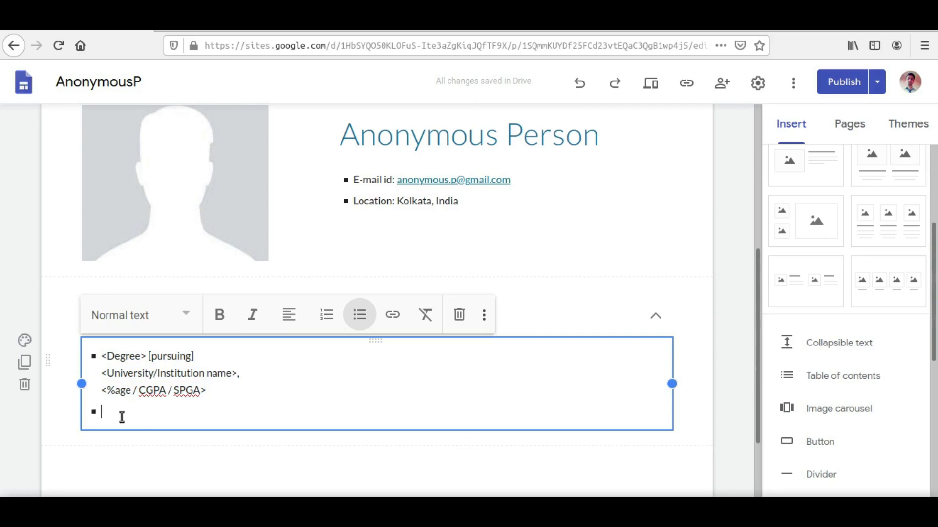
pyautogui.write('HS')
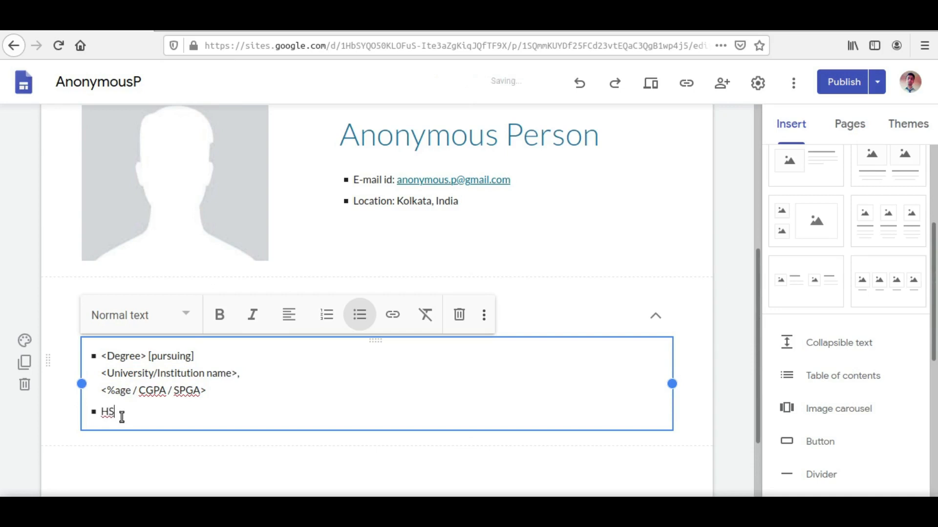
pyautogui.write(' / AISSCE / ISC')
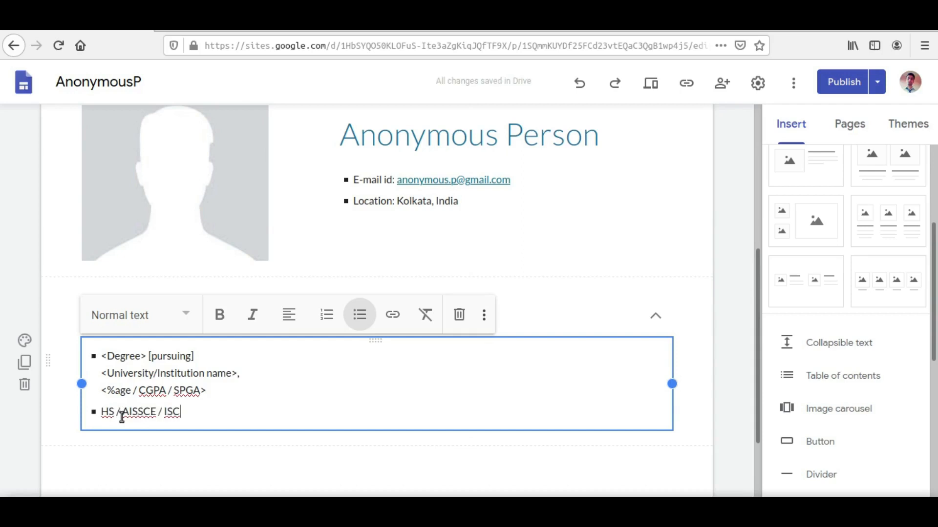
pyautogui.write(' [')
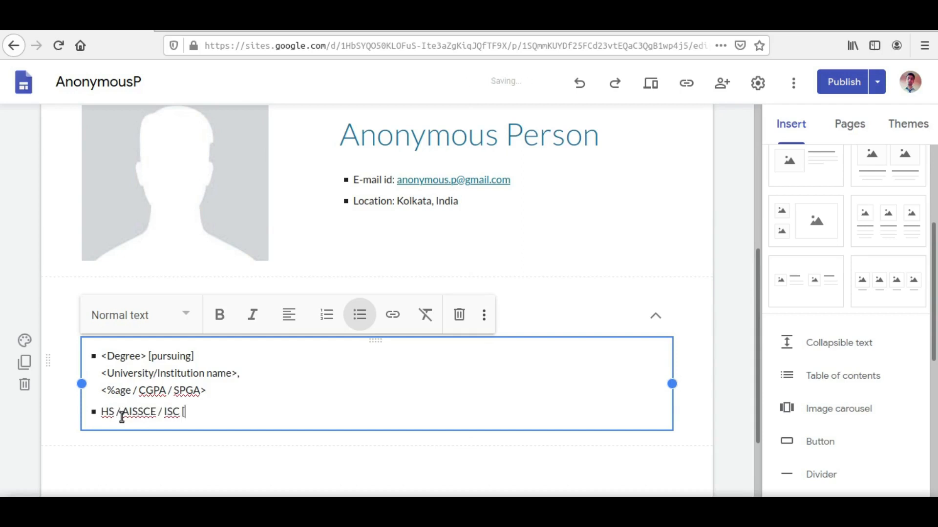
pyautogui.write('year]')
# Prefix the second bullet's text with "<board manes:" and end that line with a comma
pyautogui.press('Left')
pyautogui.press('Left')
pyautogui.press('Left')
pyautogui.press('Left')
pyautogui.press('Left')
pyautogui.press('Left')
pyautogui.press('Left')
pyautogui.press('Left')
pyautogui.press('Left')
pyautogui.press('Left')
pyautogui.press('Left')
pyautogui.press('Left')
pyautogui.press('Left')
pyautogui.press('Left')
pyautogui.press('Left')
pyautogui.press('Left')
pyautogui.press('Left')
pyautogui.press('Left')
pyautogui.press('Left')
pyautogui.press('Left')
pyautogui.write('<board manes:')
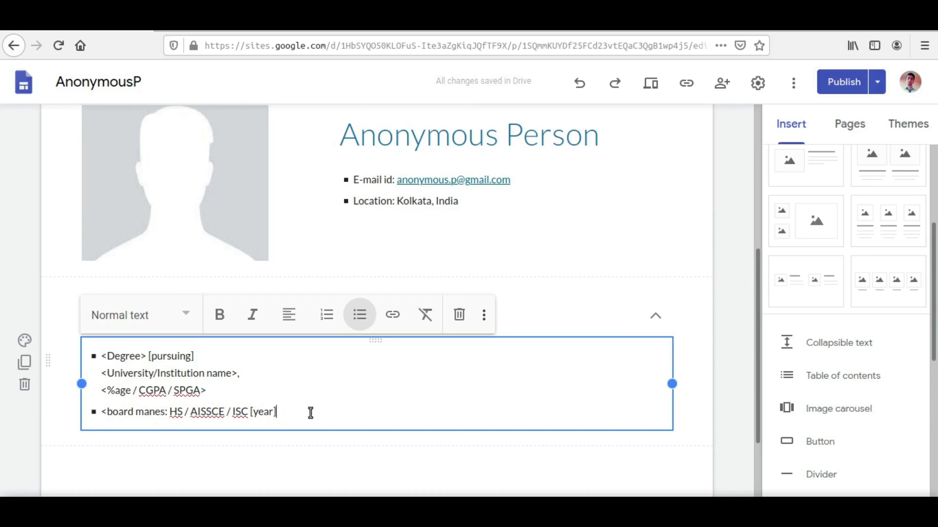
pyautogui.write(',')
pyautogui.hotkey('shift', 'Return')
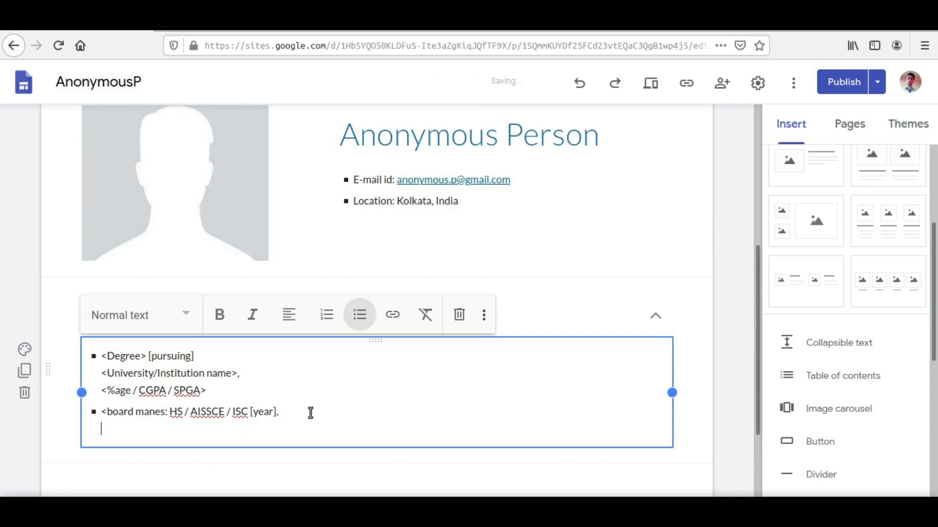
# Put a comma back after "[pursuing]" in the first bullet
pyautogui.click(245, 356)
pyautogui.write(',')
pyautogui.click(295, 418)
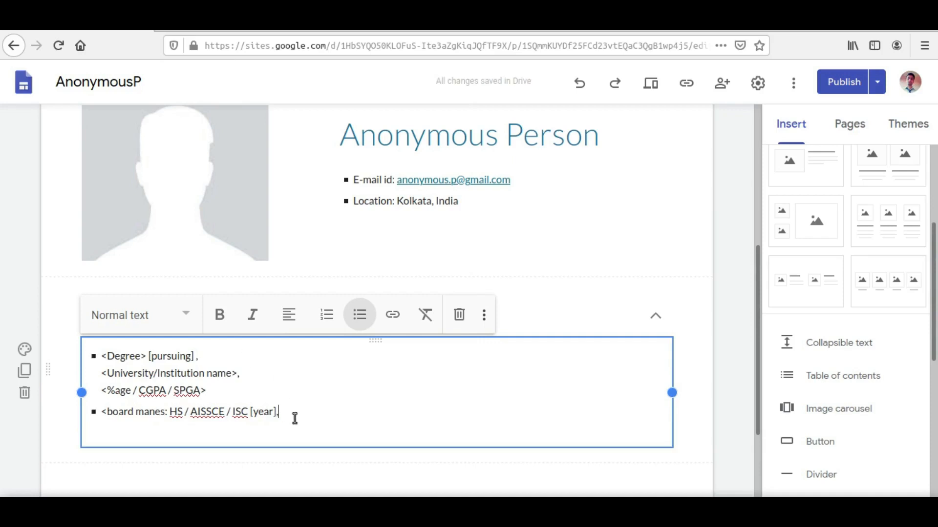
# Add the line "<school/institution name>," below the board line within the second bullet
pyautogui.hotkey('shift', 'Return')
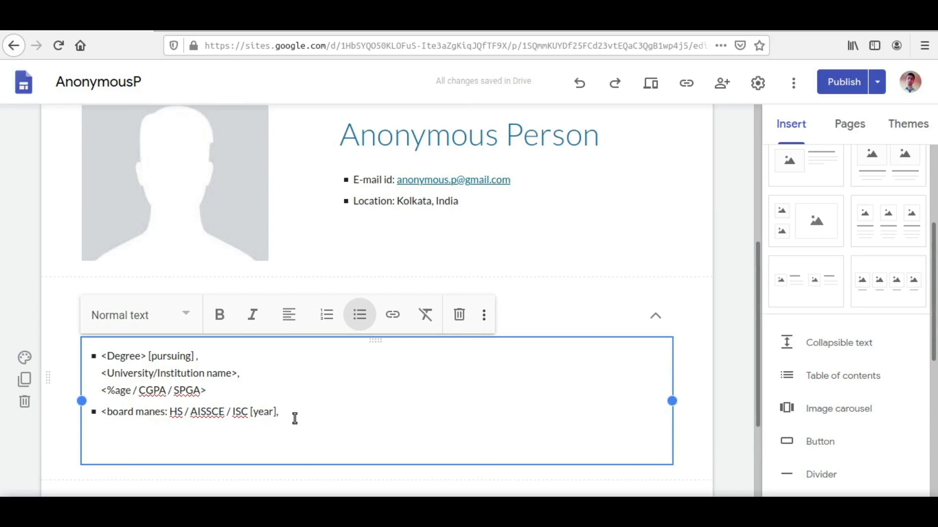
pyautogui.write('<sch')
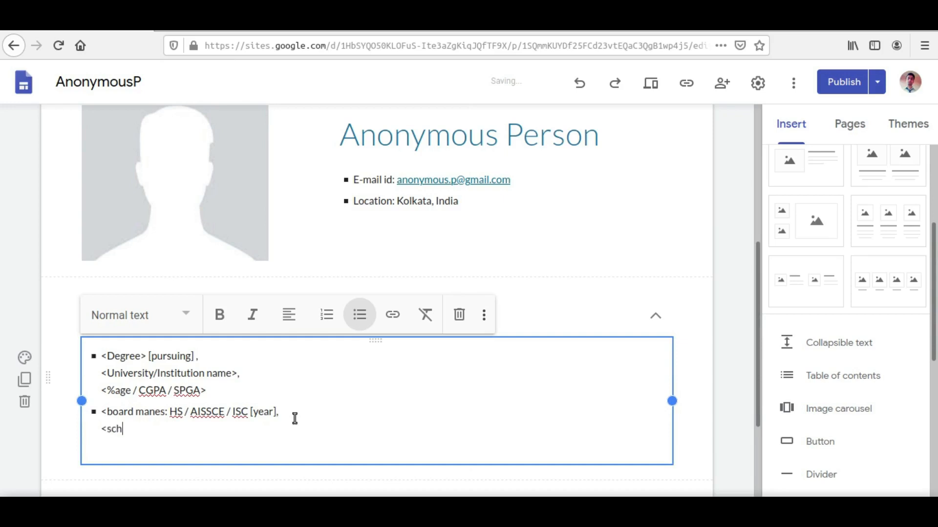
pyautogui.write('ool/institu')
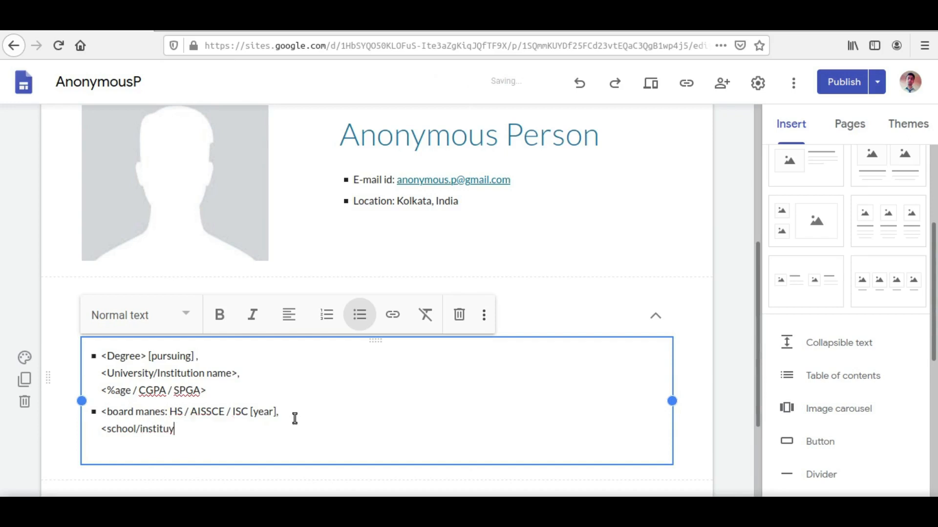
pyautogui.write('ition na')
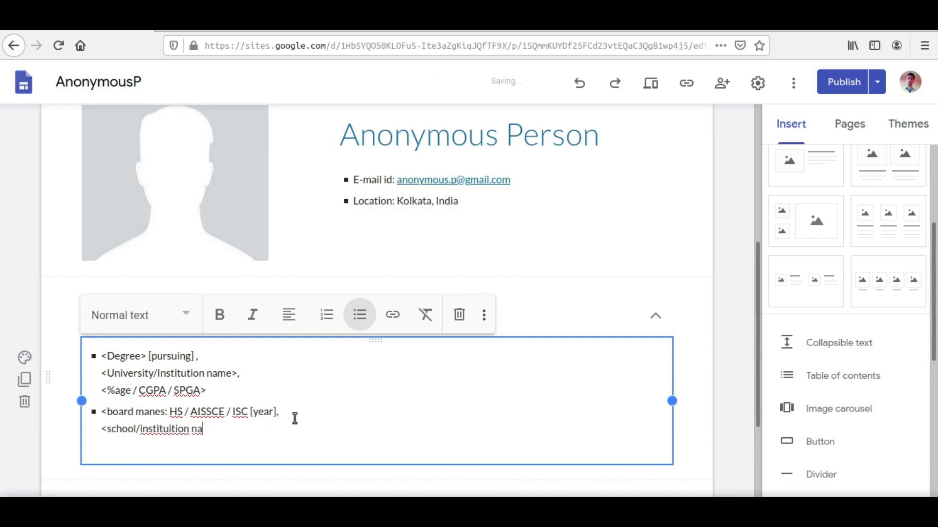
pyautogui.write('me>')
pyautogui.click(169, 429)
pyautogui.press('BackSpace')
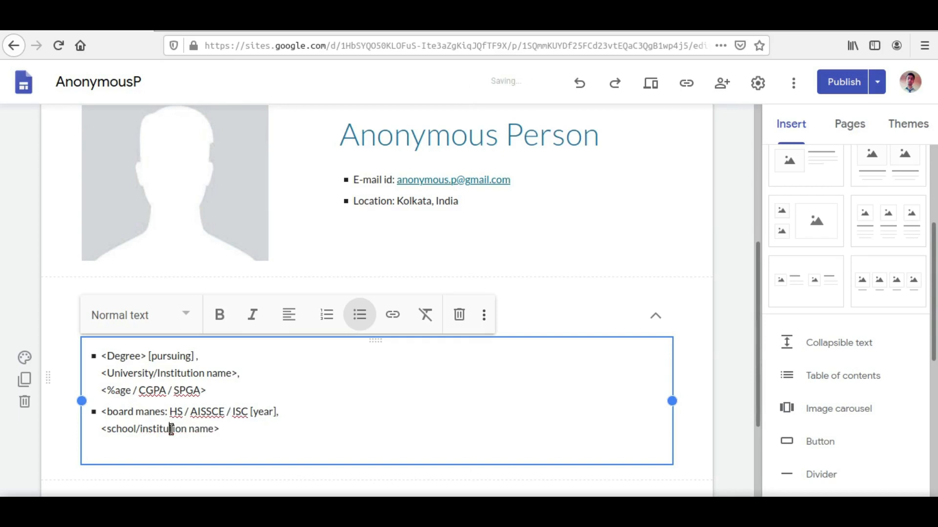
pyautogui.click(244, 436)
pyautogui.write(',')
# Add a third line reading "<%age, CGPA>" within the second bullet
pyautogui.hotkey('shift', 'Return')
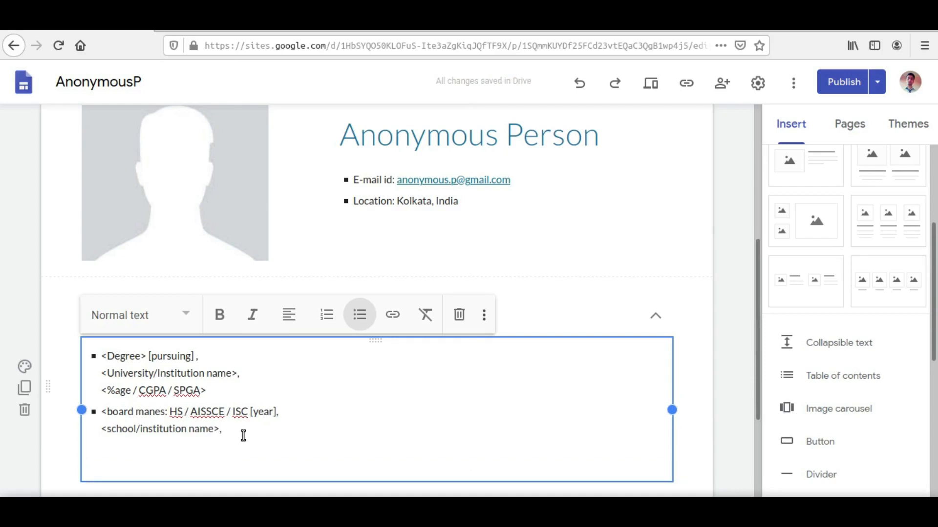
pyautogui.write('%age')
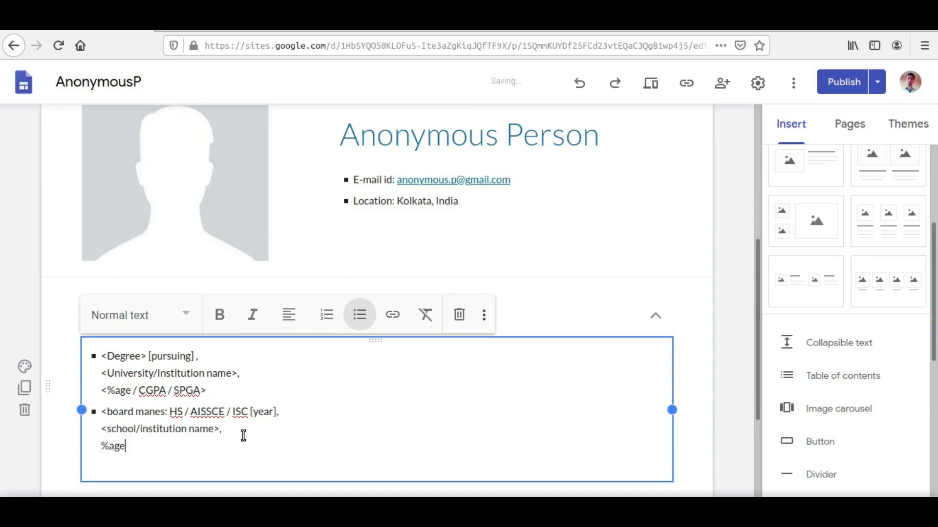
pyautogui.write(', CGPa')
pyautogui.press('BackSpace')
pyautogui.write('A>')
pyautogui.press('Home')
pyautogui.write('<')
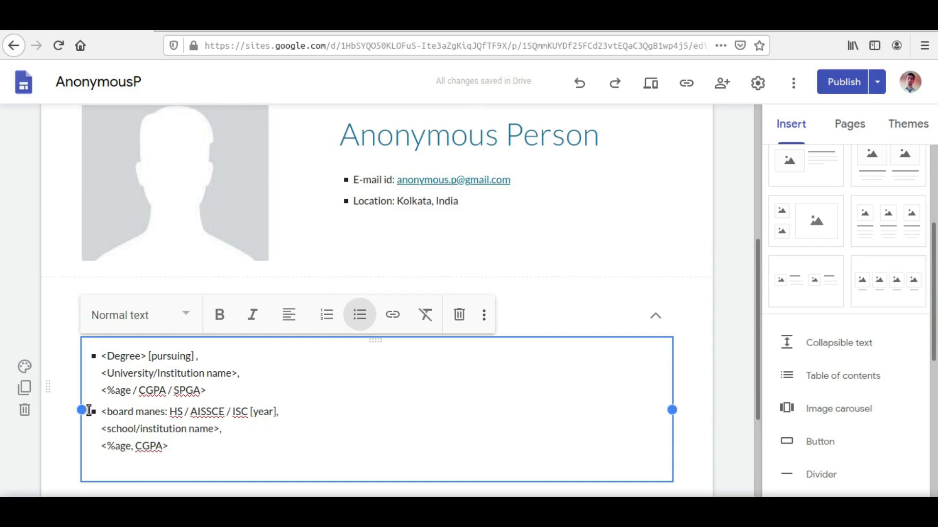
# Correct the misspelled word "manes" to "names" in the second bullet's board line
pyautogui.moveTo(230, 389); pyautogui.dragTo(102, 364)
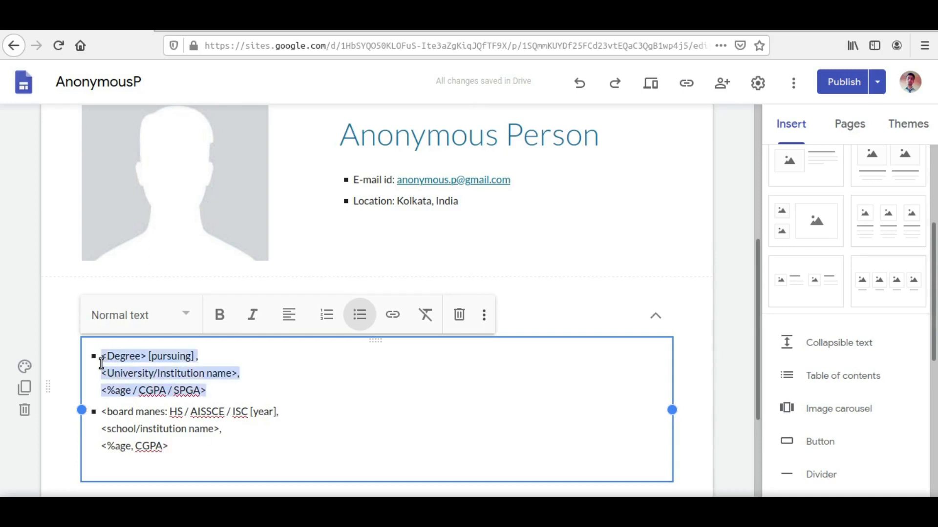
pyautogui.moveTo(207, 445); pyautogui.dragTo(104, 416)
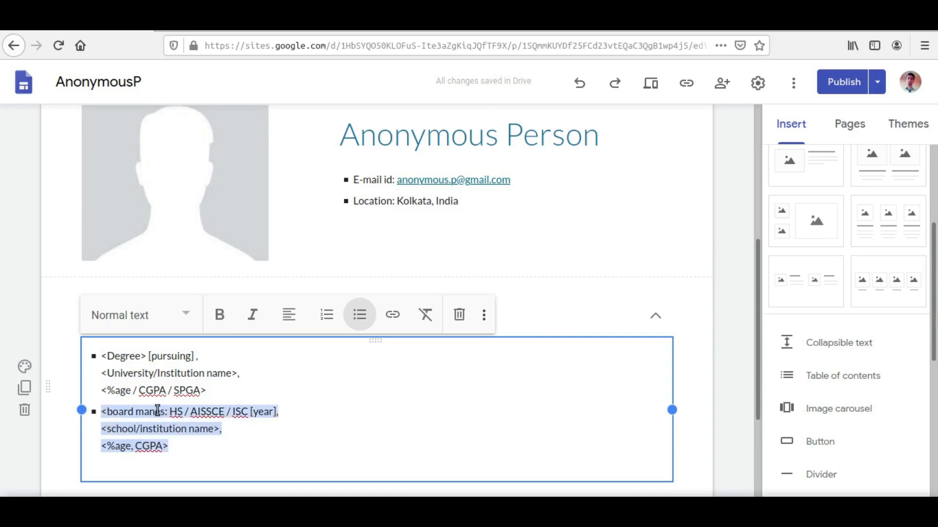
pyautogui.click(138, 412)
pyautogui.moveTo(136, 412); pyautogui.dragTo(156, 412)
pyautogui.write('name')
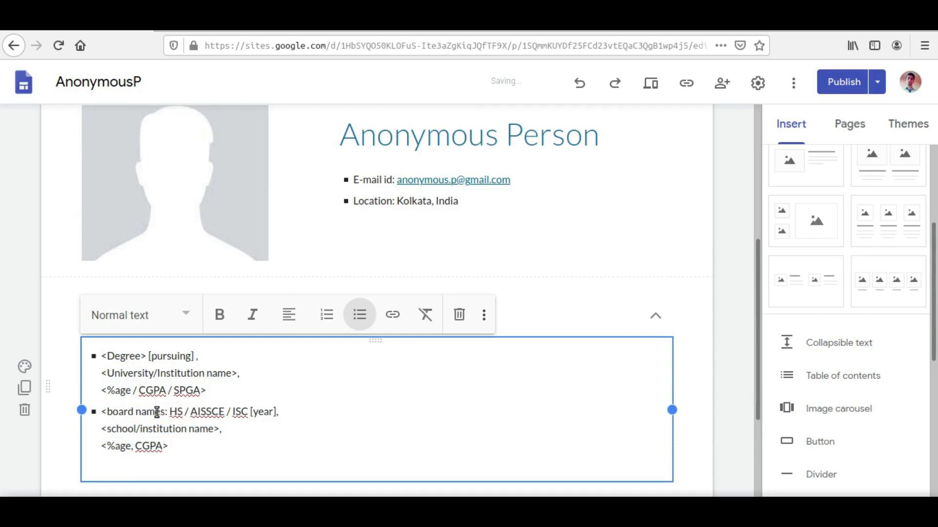
# Add a third bullet to the educational qualifications list and fill it with a copy of the second bullet's three lines
pyautogui.click(202, 446)
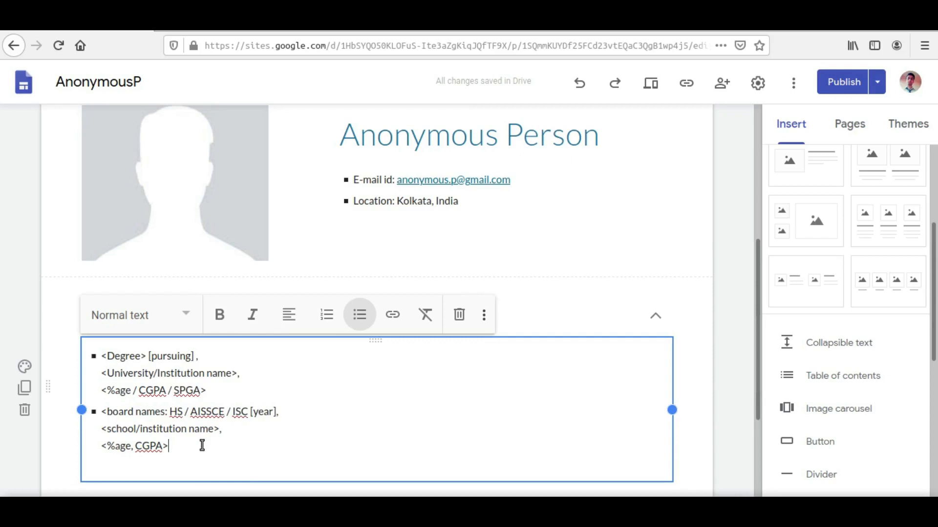
pyautogui.press('Return')
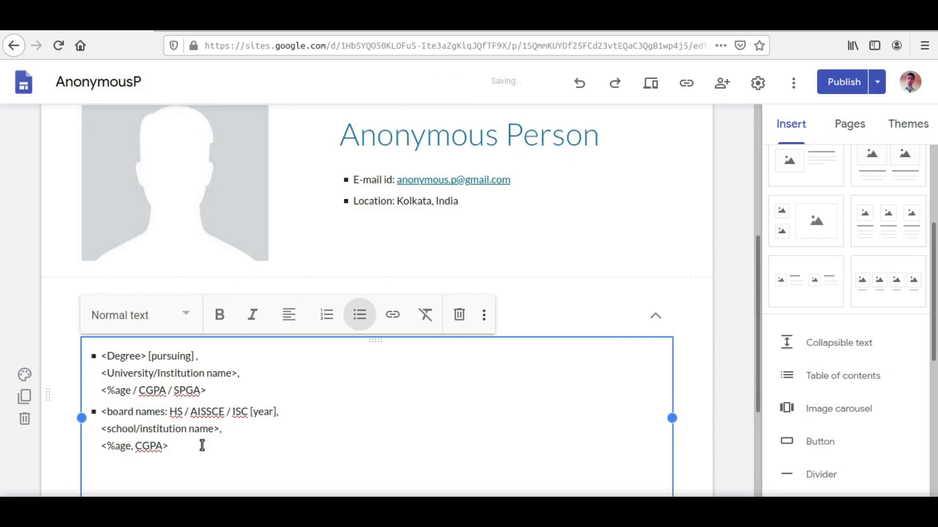
pyautogui.press('BackSpace')
pyautogui.press('BackSpace')
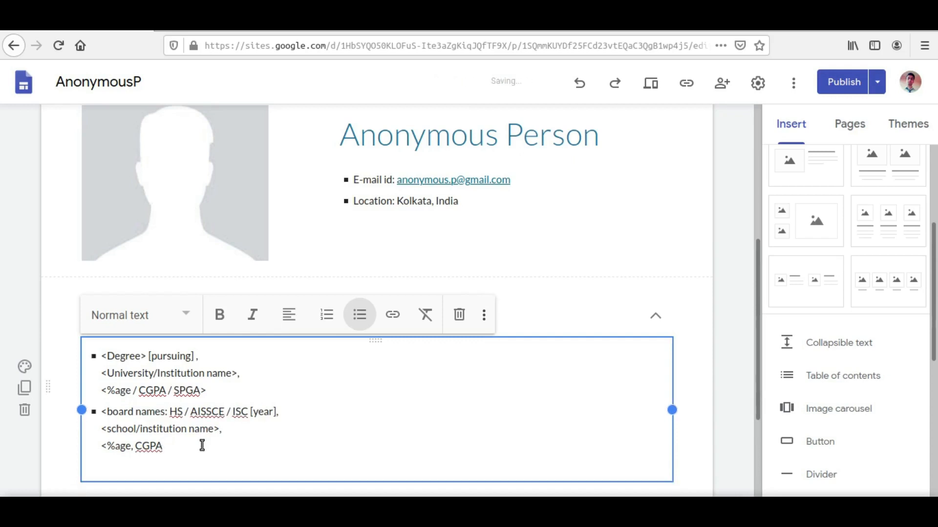
pyautogui.write('>')
pyautogui.press('Return')
pyautogui.moveTo(193, 445); pyautogui.dragTo(103, 410)
pyautogui.hotkey('ctrl', 'c')
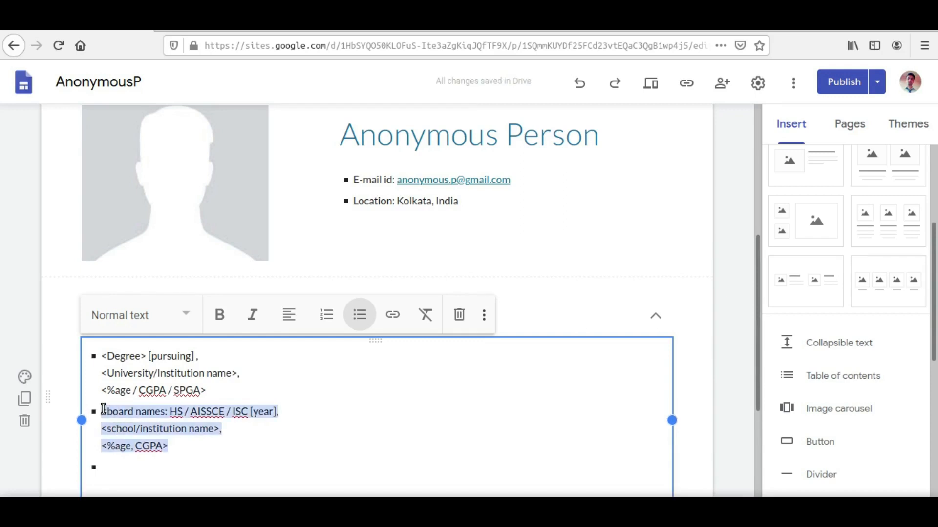
pyautogui.click(139, 475)
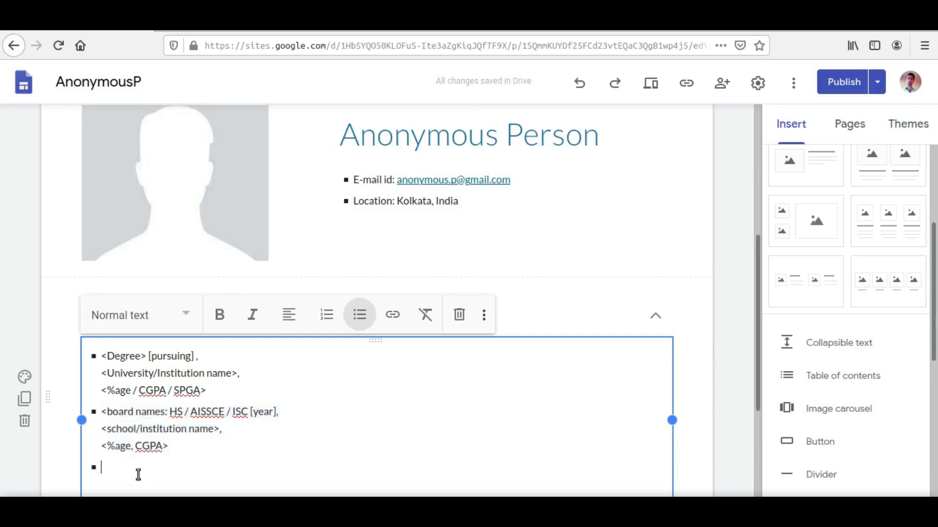
pyautogui.hotkey('ctrl', 'v')
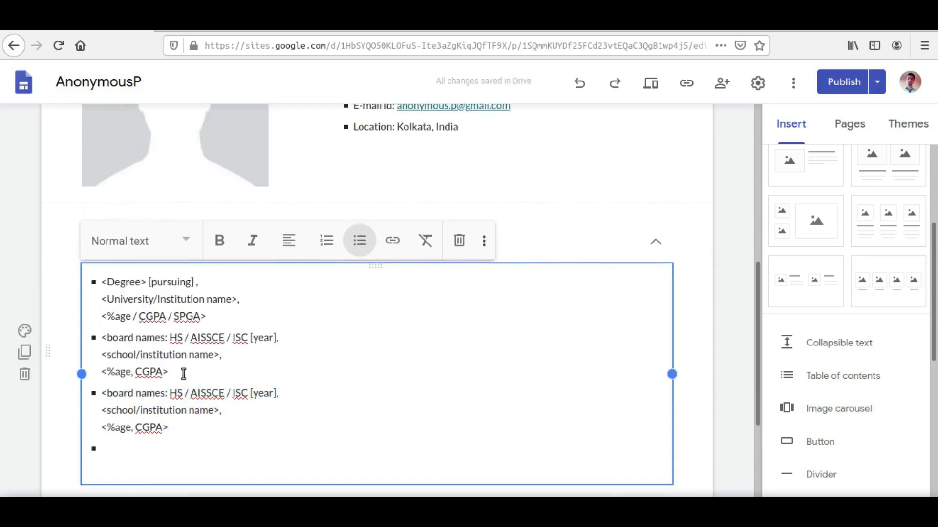
# Replace "HS" with "Madhyamik" in the third bullet's board line
pyautogui.moveTo(170, 393); pyautogui.dragTo(182, 394)
pyautogui.write('Madhya')
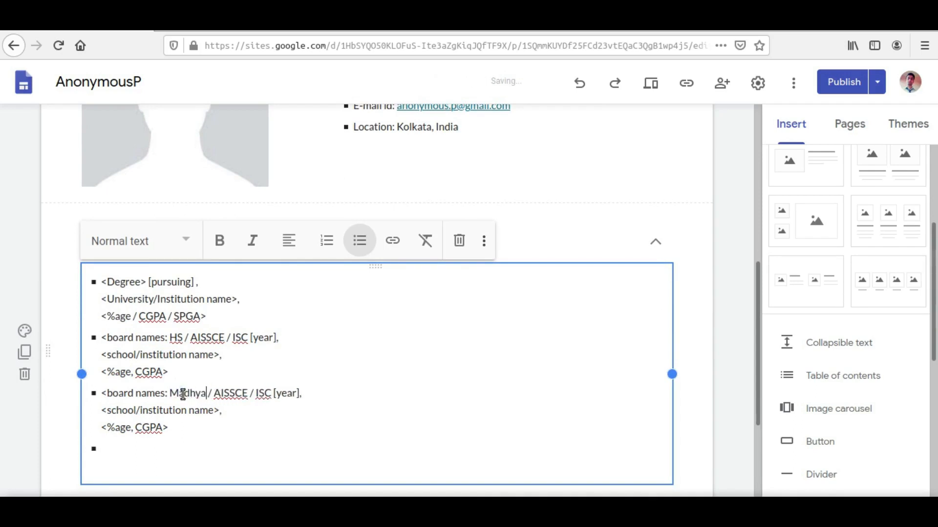
pyautogui.write('mik')
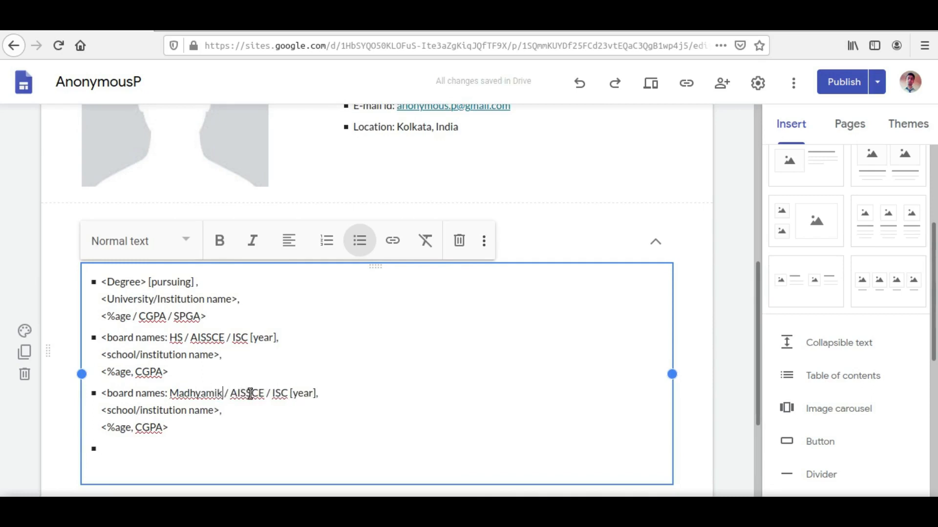
# Change "AISSCE" to "AISSE" and "ISC" to "ICSE" in the third bullet's board line
pyautogui.click(260, 392)
pyautogui.press('BackSpace')
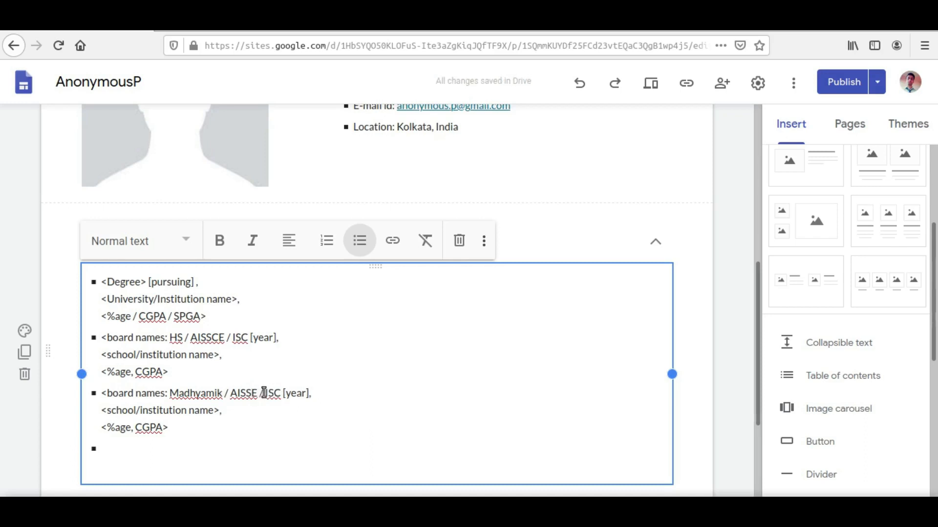
pyautogui.press('BackSpace')
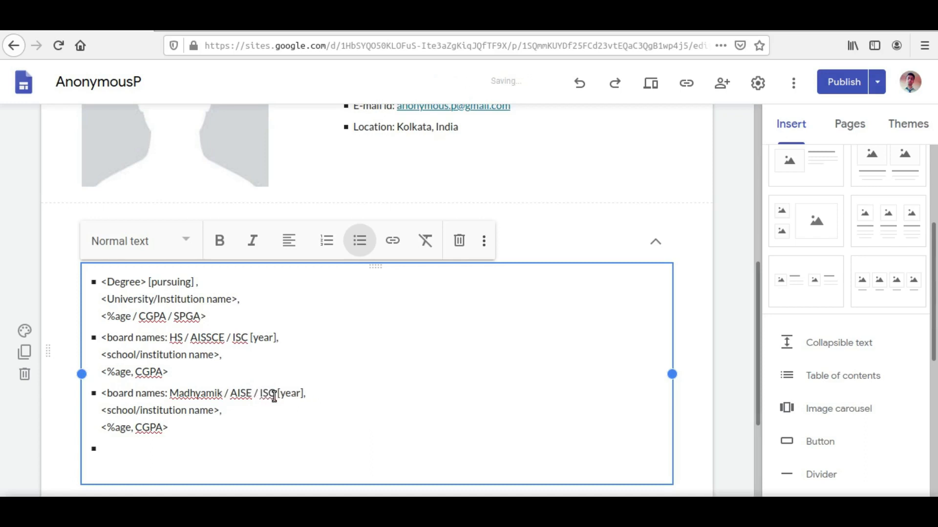
pyautogui.write('S')
pyautogui.press('Right')
pyautogui.press('Right')
pyautogui.press('Right')
pyautogui.press('Right')
pyautogui.press('BackSpace')
pyautogui.write('SE')
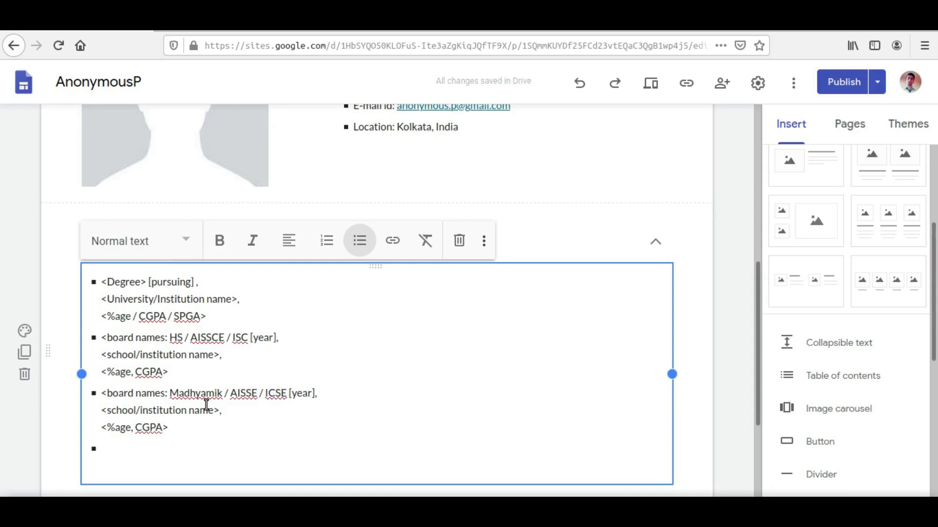
# Remove the empty bullet and its leftover blank line below the third entry
pyautogui.click(151, 448)
pyautogui.press('BackSpace')
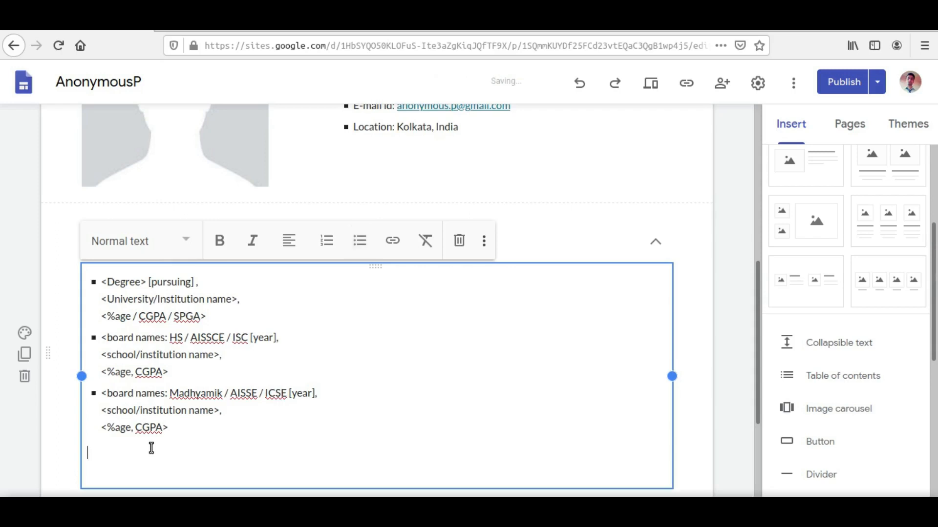
pyautogui.press('BackSpace')
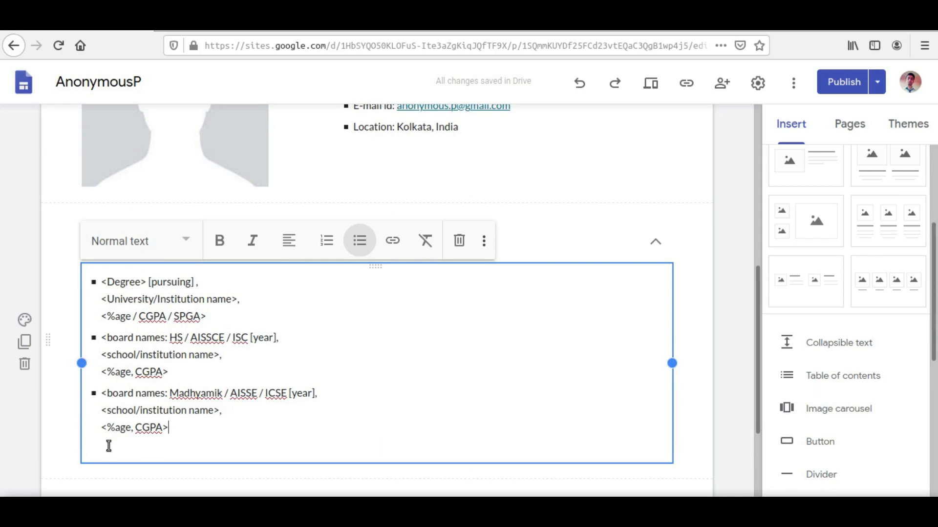
# Finish editing the text, reopen the collapsible educational qualifications section and review the CV page from its entries up to the header
pyautogui.click(750, 314)
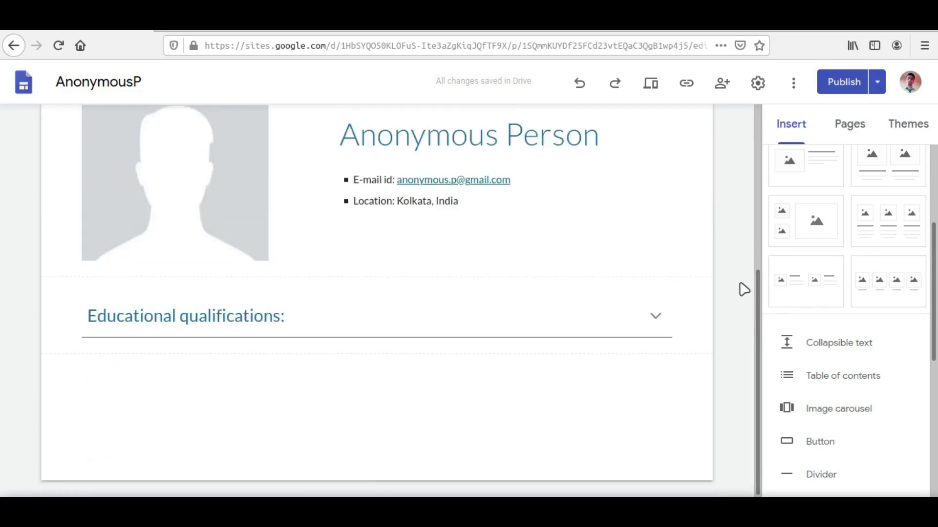
pyautogui.click(671, 309)
pyautogui.click(656, 316)
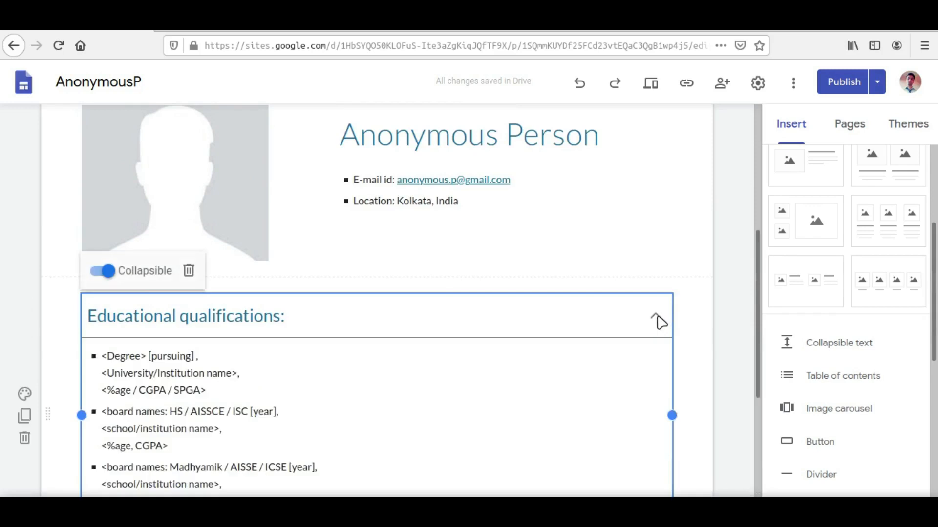
pyautogui.scroll(-3, 717, 342)
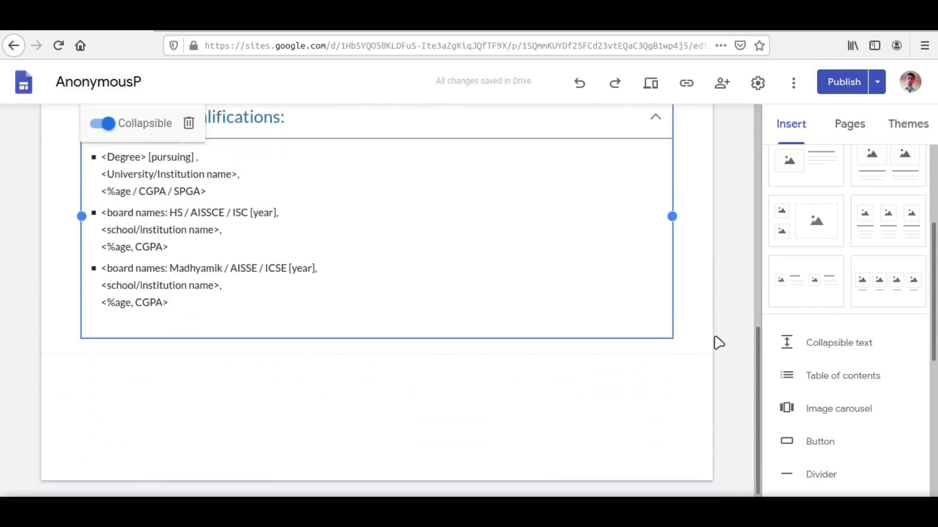
pyautogui.scroll(2, 718, 342)
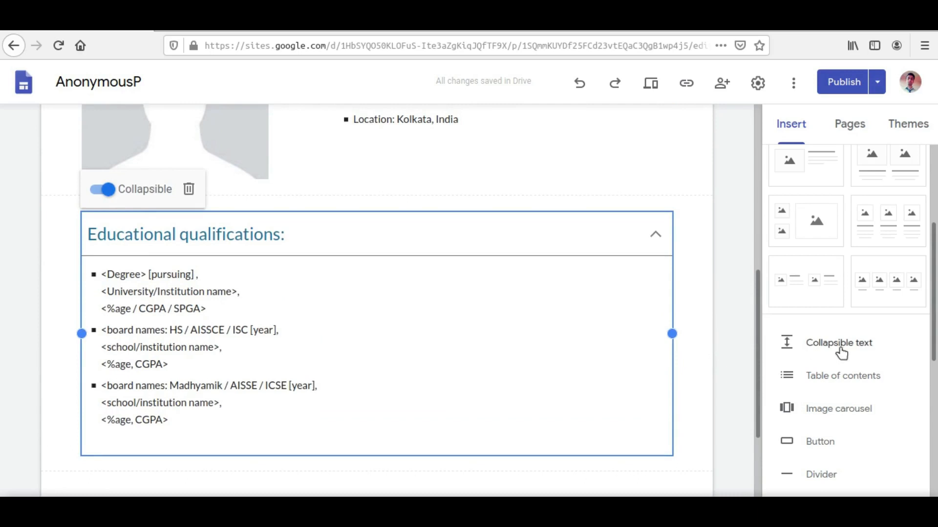
pyautogui.scroll(-3, 840, 352)
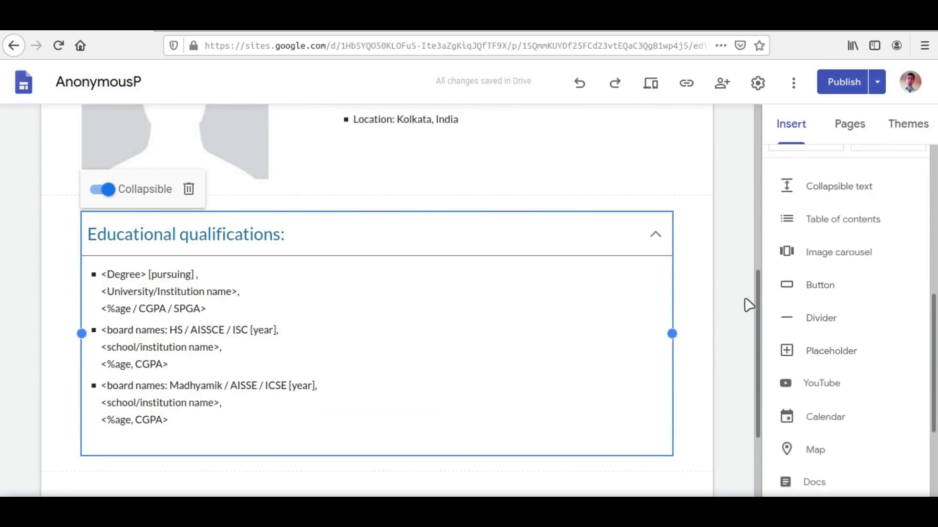
pyautogui.scroll(3, 747, 305)
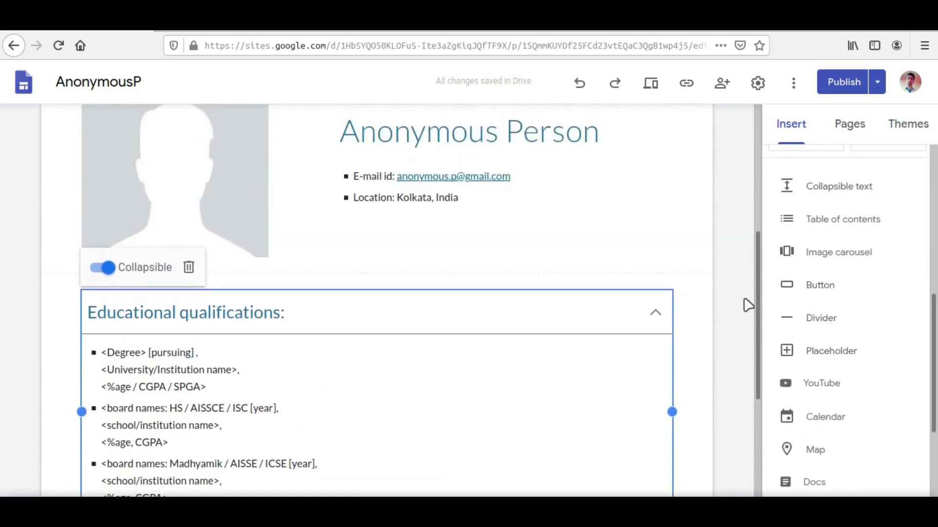
pyautogui.scroll(5, 747, 305)
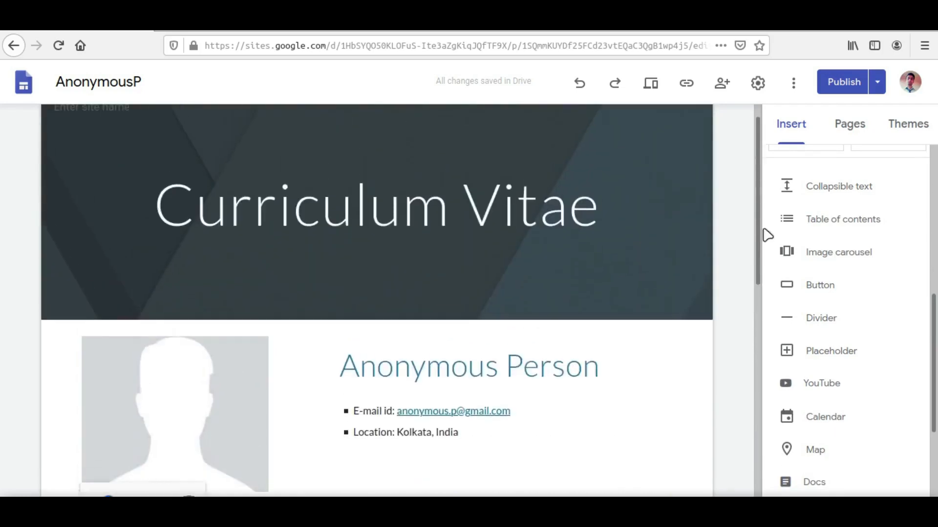
# Publish the site's changes and open the published CV page
pyautogui.click(845, 90)
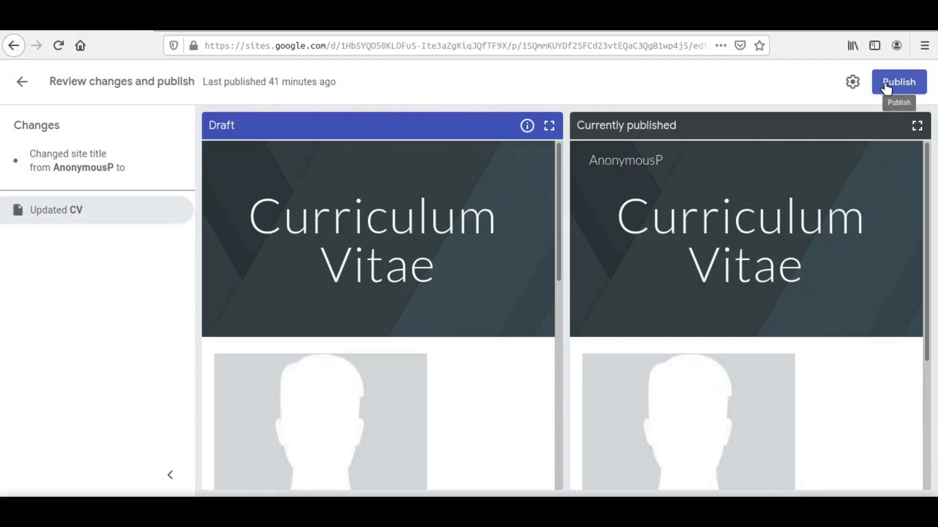
pyautogui.click(893, 84)
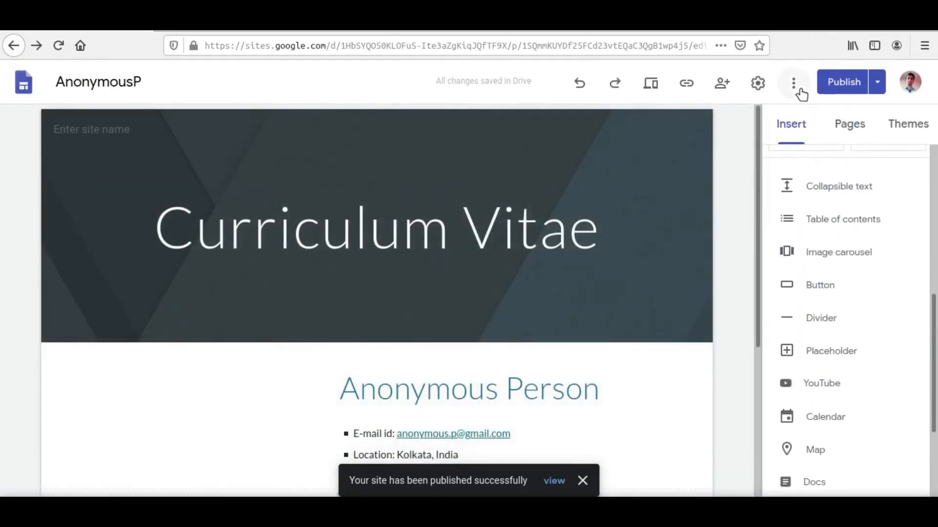
pyautogui.click(877, 82)
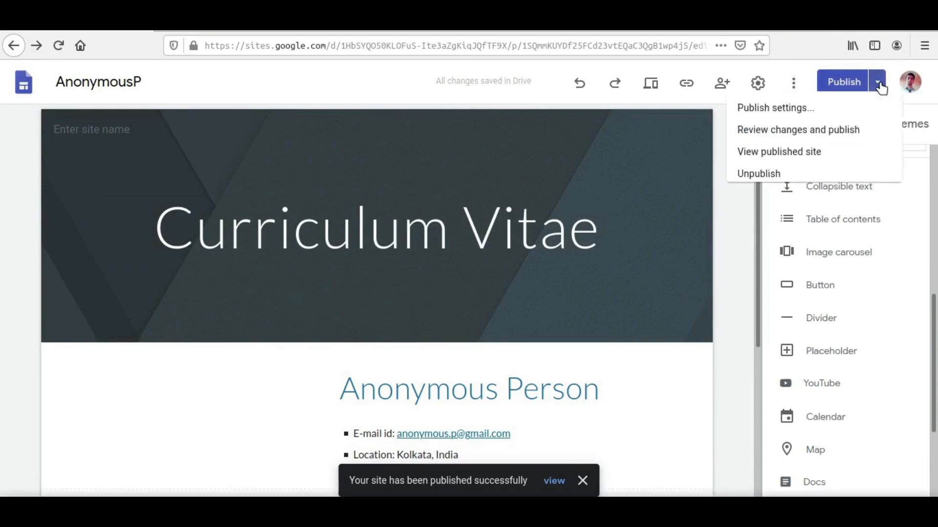
pyautogui.click(813, 155)
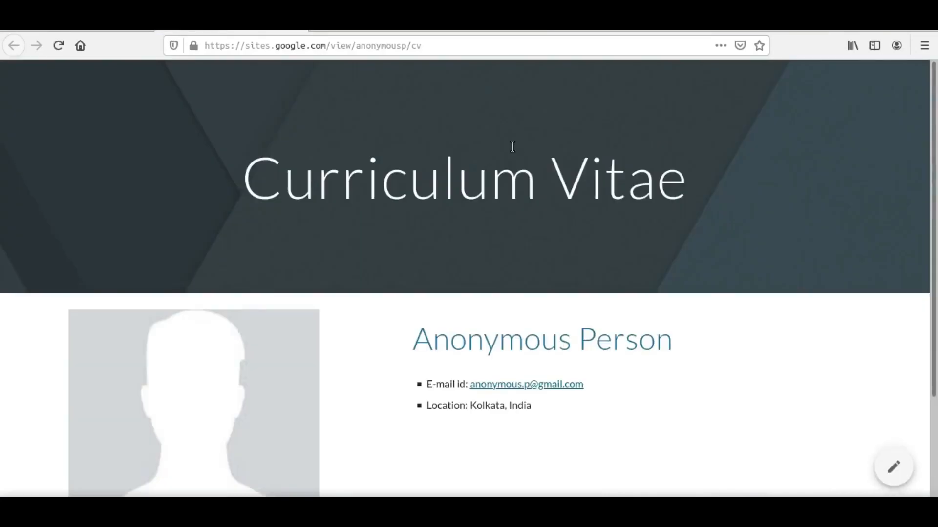
# Expand the educational qualifications section on the published page and examine the header, profile details and qualification entries
pyautogui.scroll(-3, 823, 144)
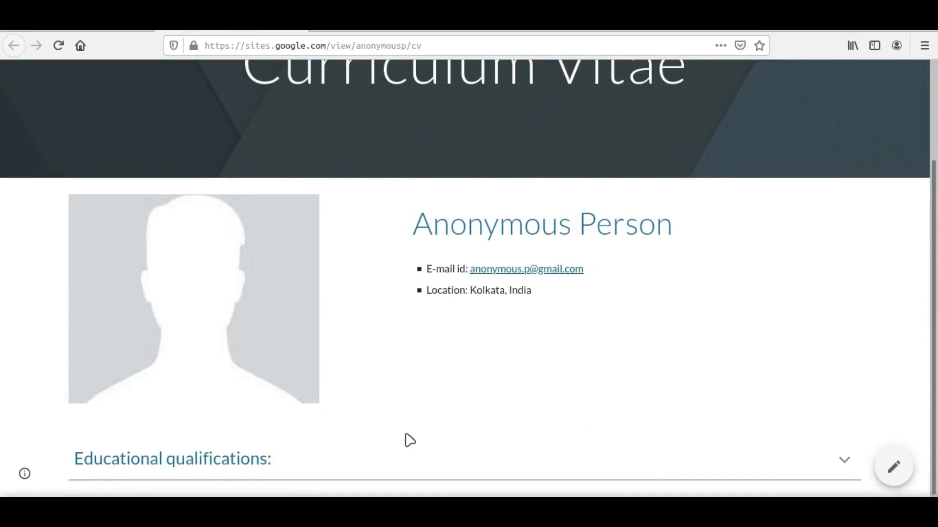
pyautogui.click(848, 463)
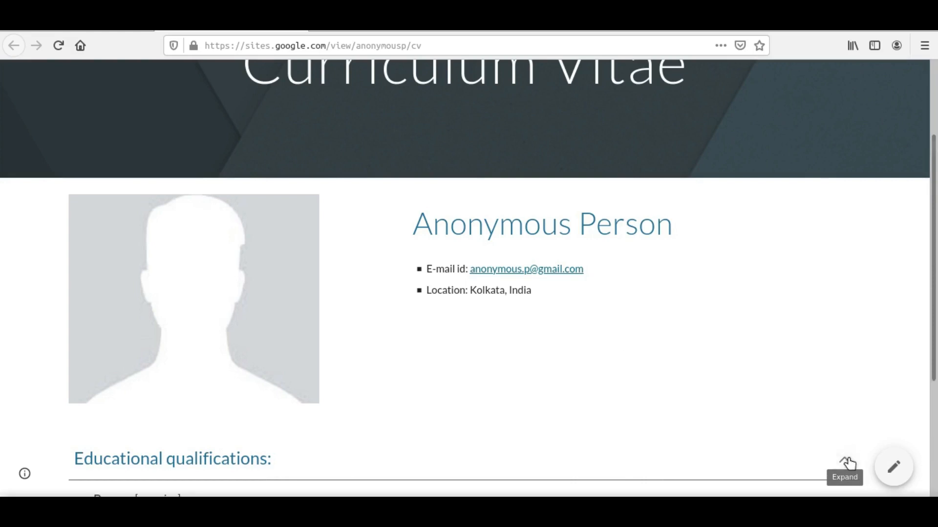
pyautogui.scroll(-3, 812, 327)
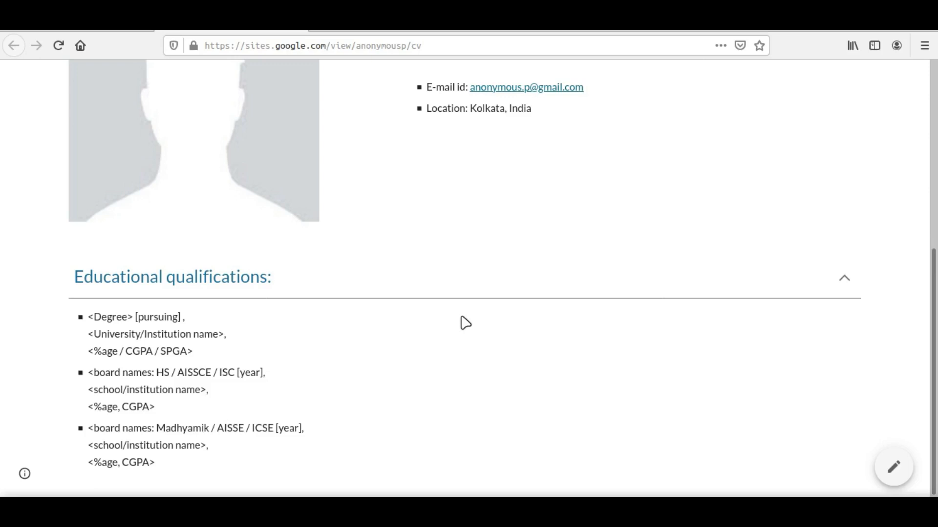
pyautogui.scroll(6, 464, 322)
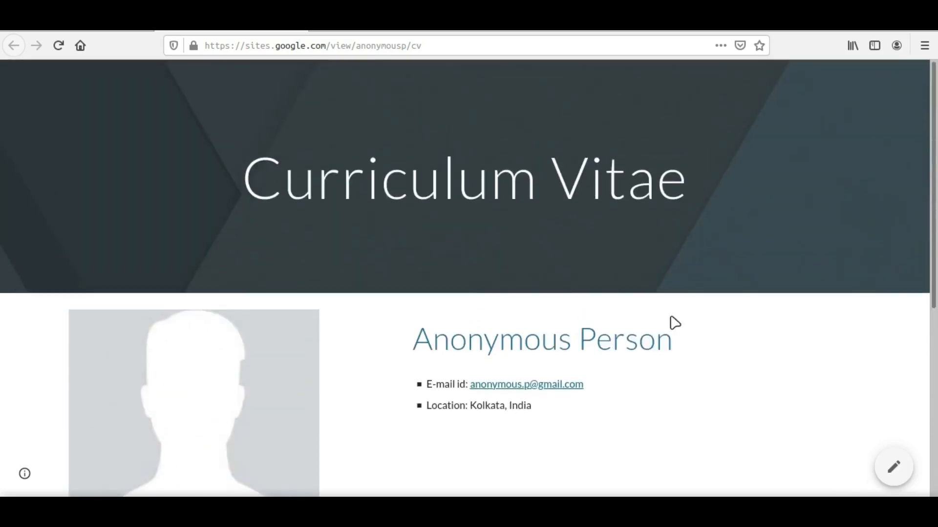
pyautogui.scroll(-5, 674, 323)
pyautogui.scroll(4, 702, 199)
pyautogui.scroll(-1, 701, 199)
pyautogui.scroll(-4, 702, 200)
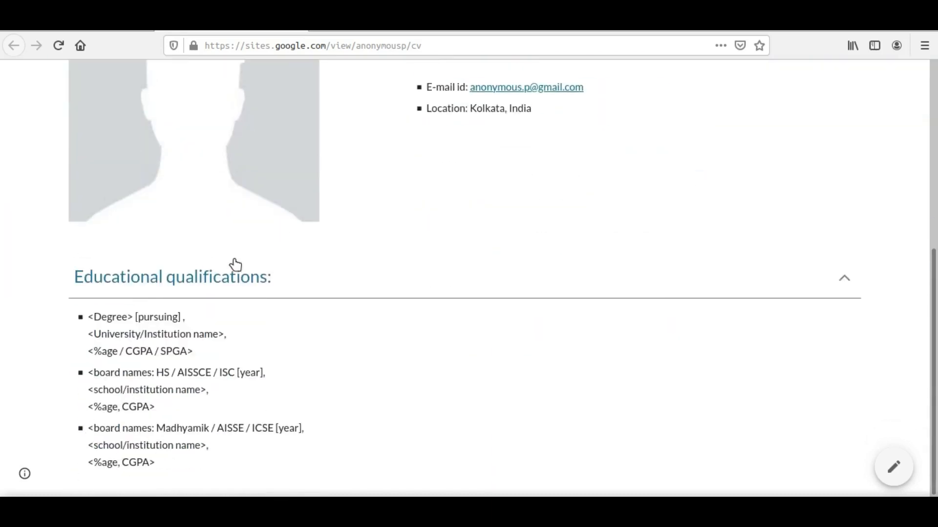
pyautogui.scroll(3, 357, 293)
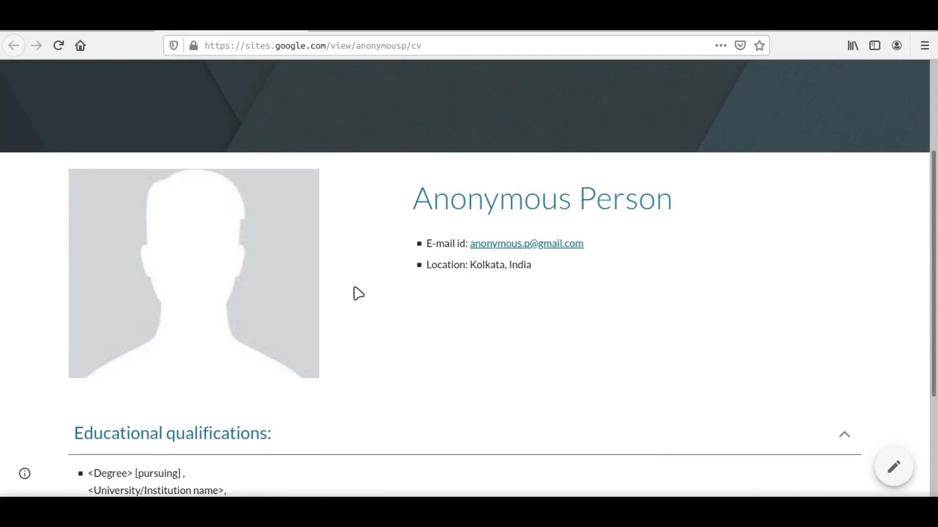
pyautogui.scroll(-3, 358, 294)
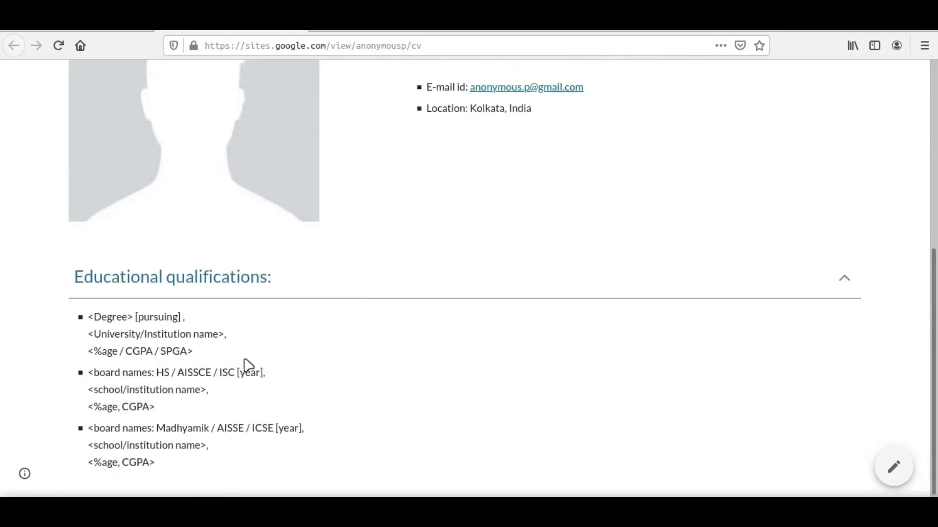
pyautogui.scroll(6, 538, 328)
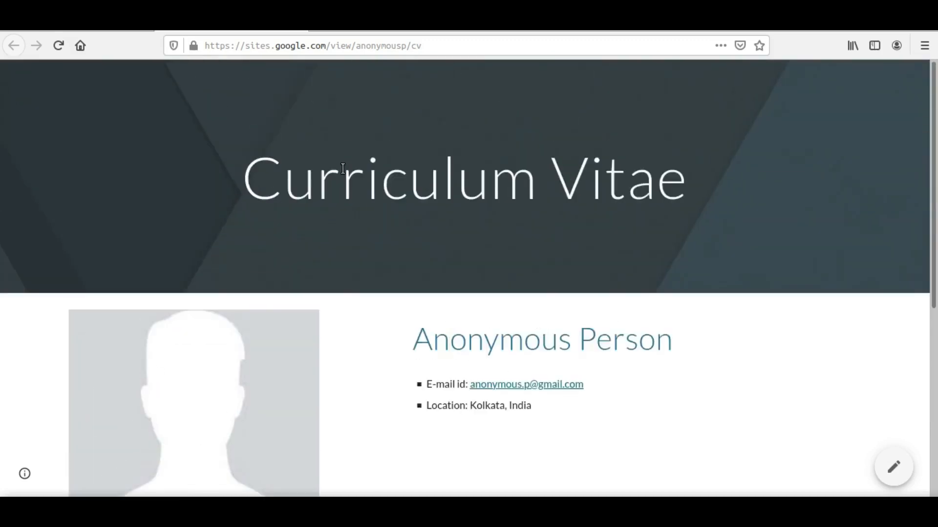
pyautogui.scroll(-5, 341, 264)
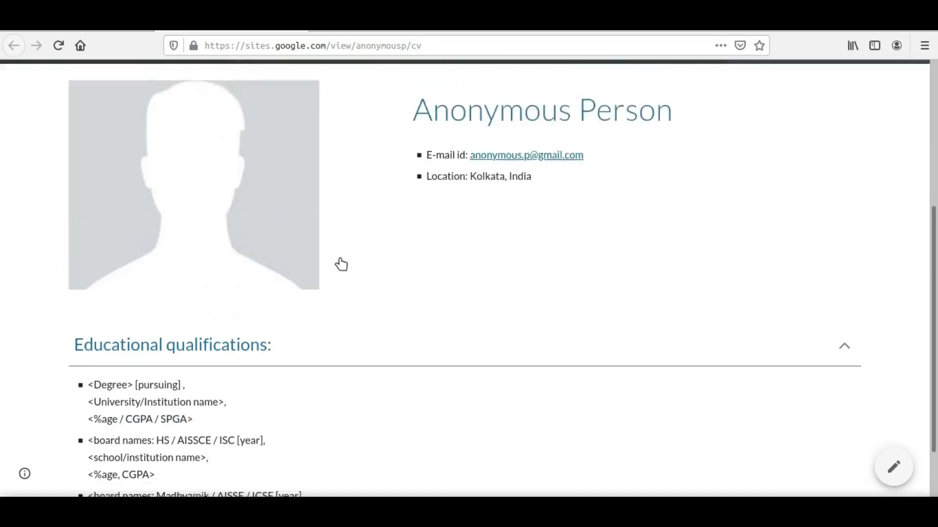